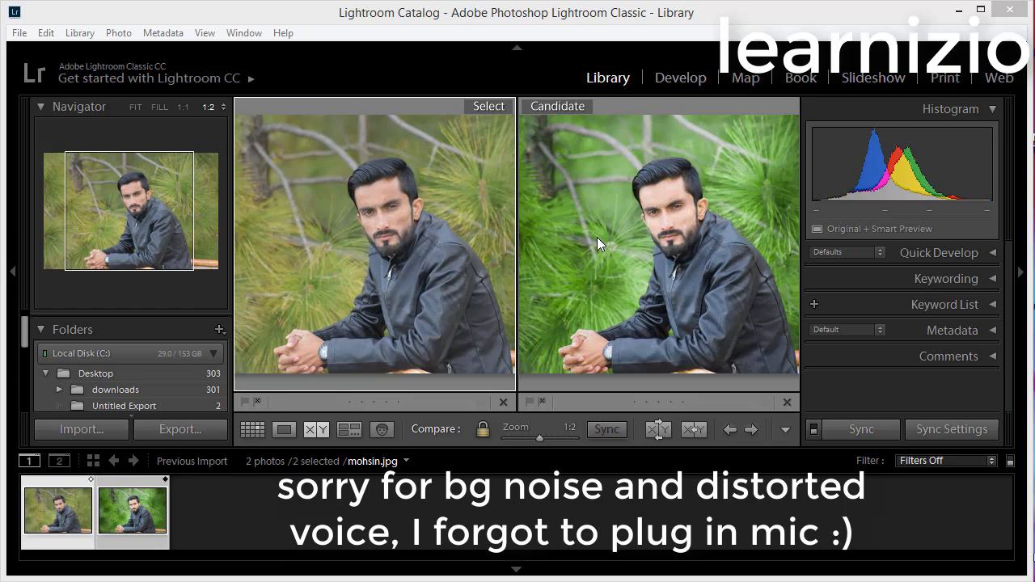
# Examine the original and edited portraits side by side, comparing the face, jacket and foliage up close with the surrounding interface dimmed
pyautogui.click(410, 254)
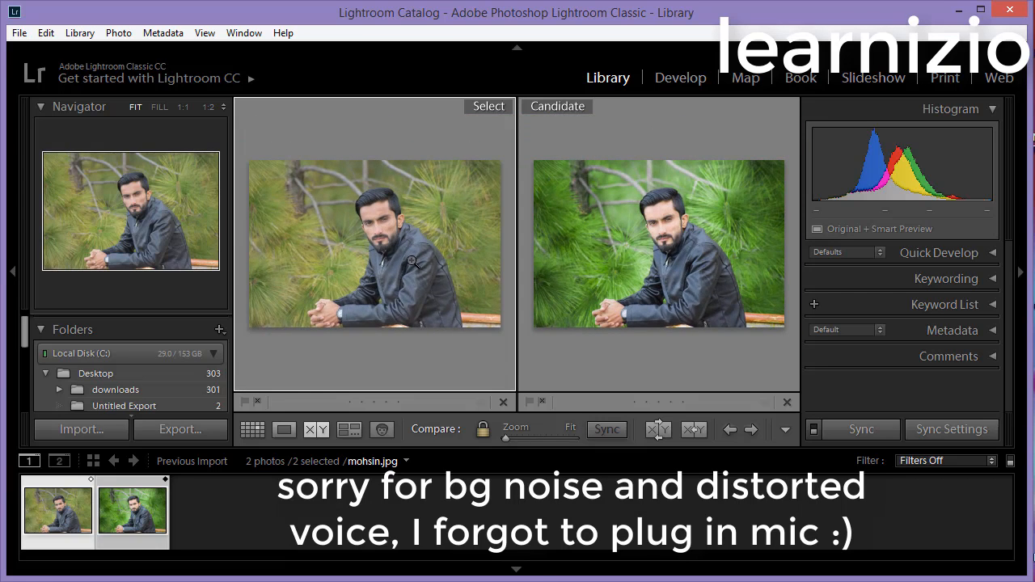
pyautogui.click(412, 262)
pyautogui.press('l')
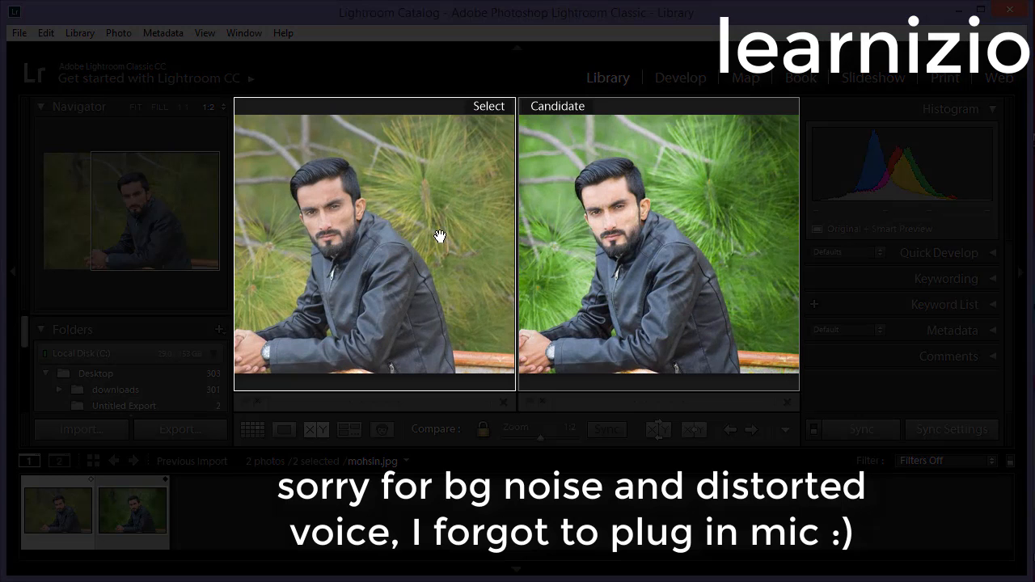
pyautogui.moveTo(438, 201); pyautogui.dragTo(498, 254)
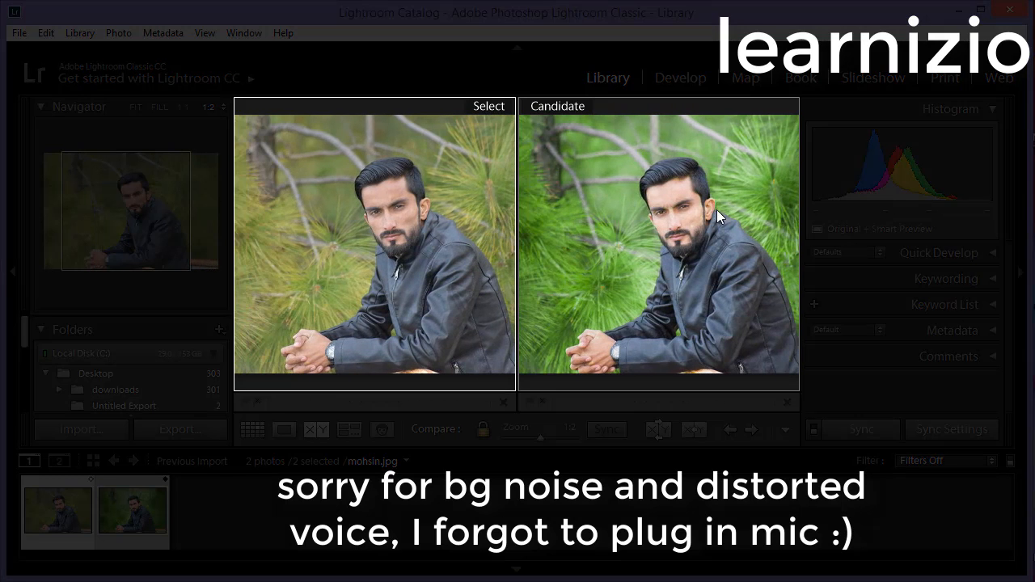
pyautogui.moveTo(720, 217); pyautogui.dragTo(686, 235)
pyautogui.moveTo(733, 194); pyautogui.dragTo(744, 211)
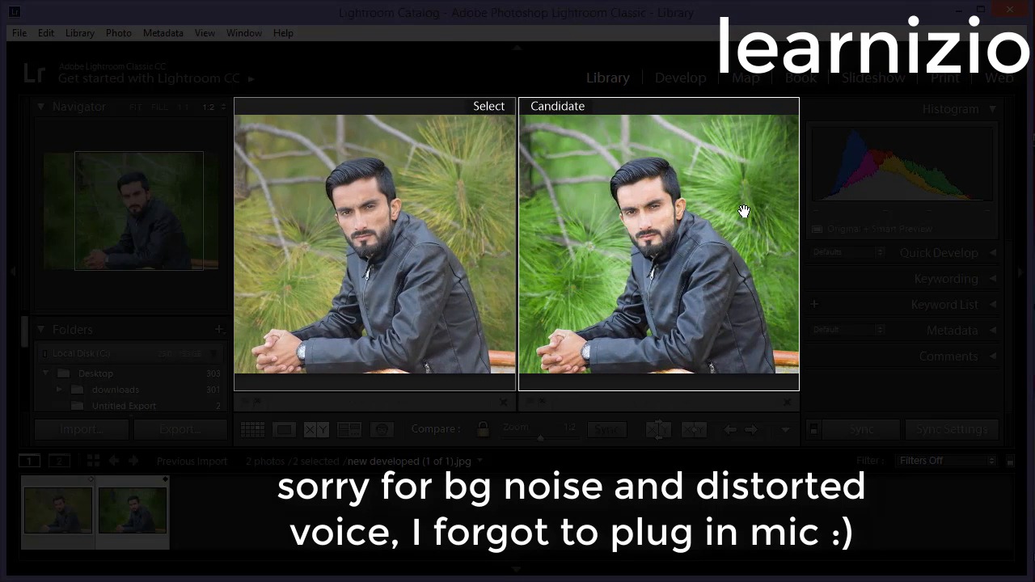
pyautogui.moveTo(652, 244); pyautogui.dragTo(709, 246)
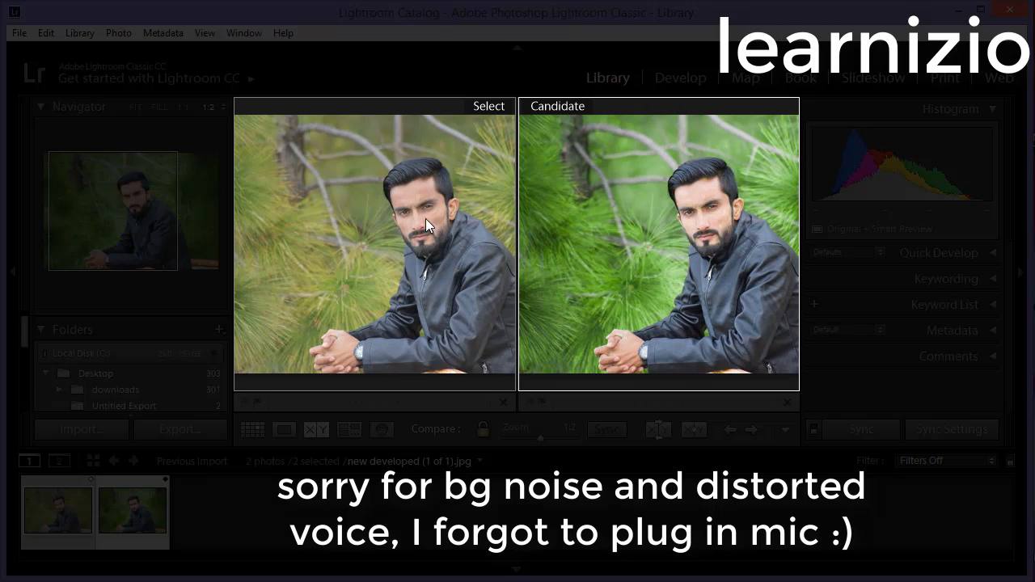
pyautogui.moveTo(395, 193); pyautogui.dragTo(418, 224)
pyautogui.moveTo(354, 274); pyautogui.dragTo(401, 236)
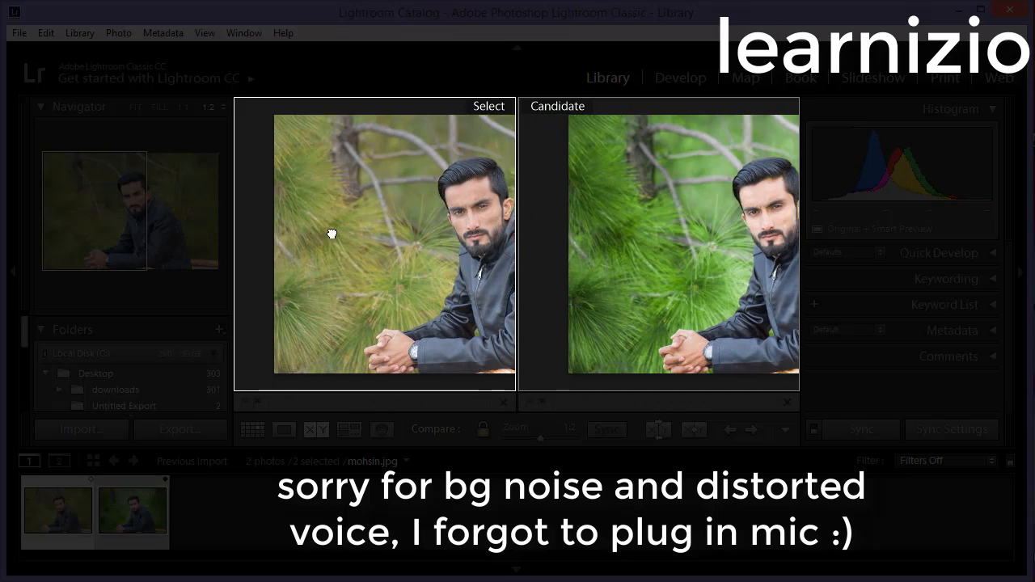
pyautogui.moveTo(477, 231); pyautogui.dragTo(421, 228)
pyautogui.moveTo(742, 235); pyautogui.dragTo(669, 221)
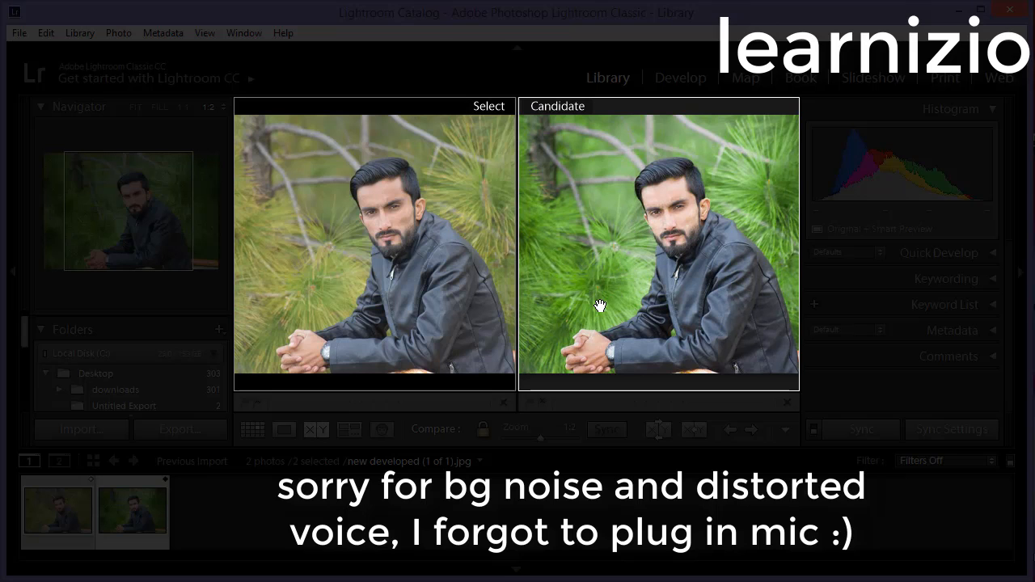
pyautogui.press('l')
pyautogui.press('l')
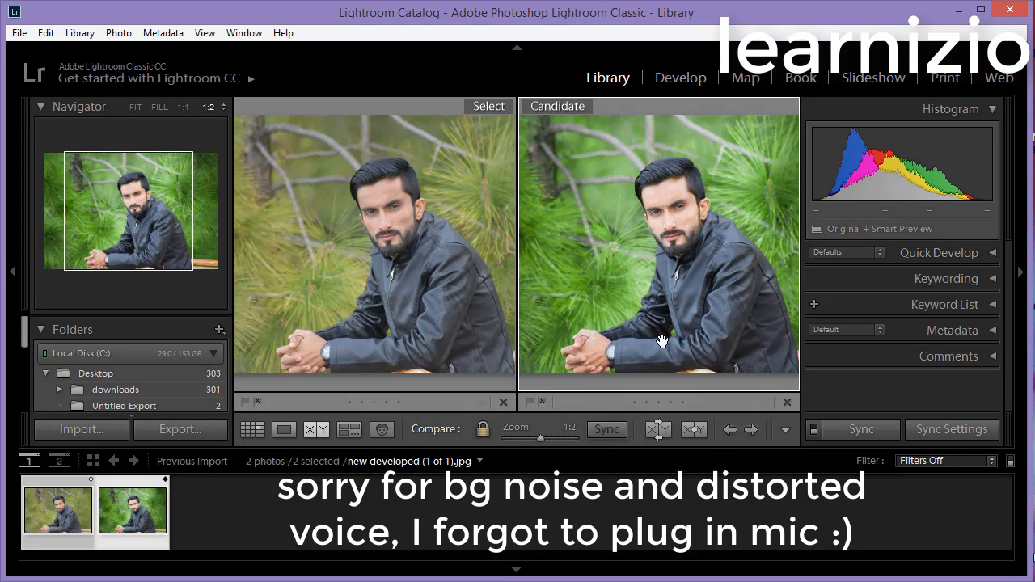
pyautogui.click(422, 285)
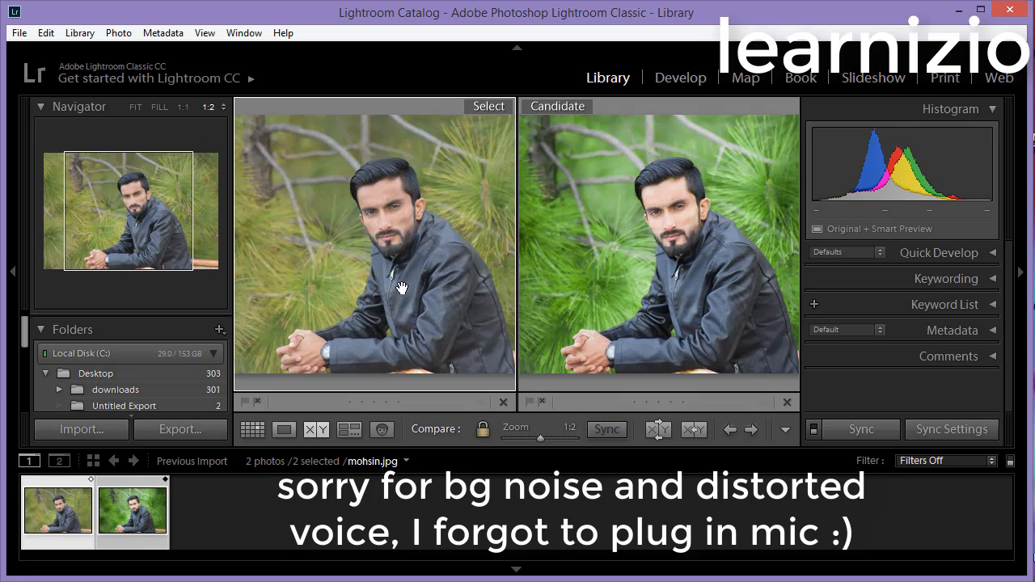
pyautogui.click(393, 271)
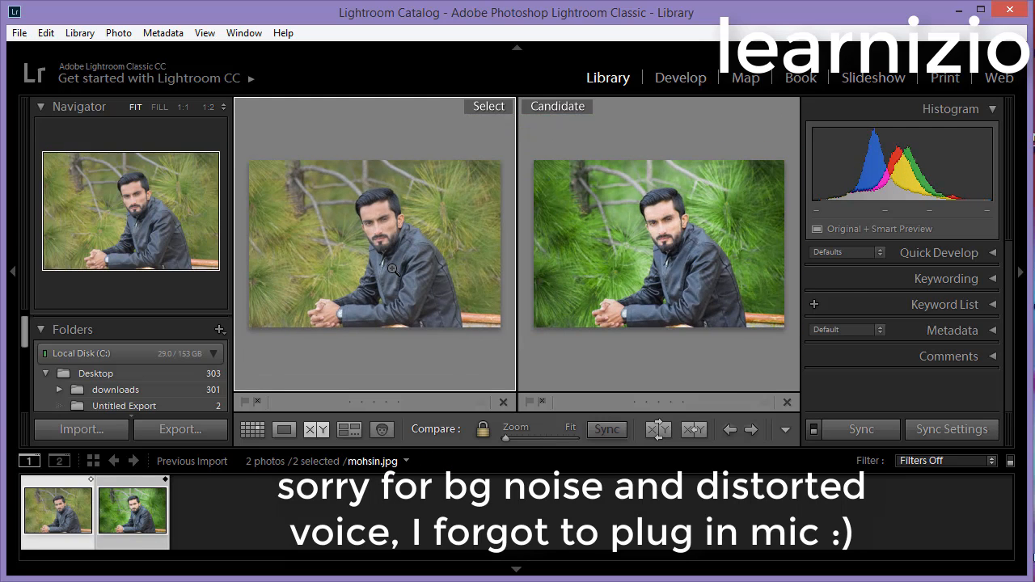
# Take the original photo into Develop and prepare an Adjustment Brush with Exposure −0.17 and Clarity 0
pyautogui.click(665, 84)
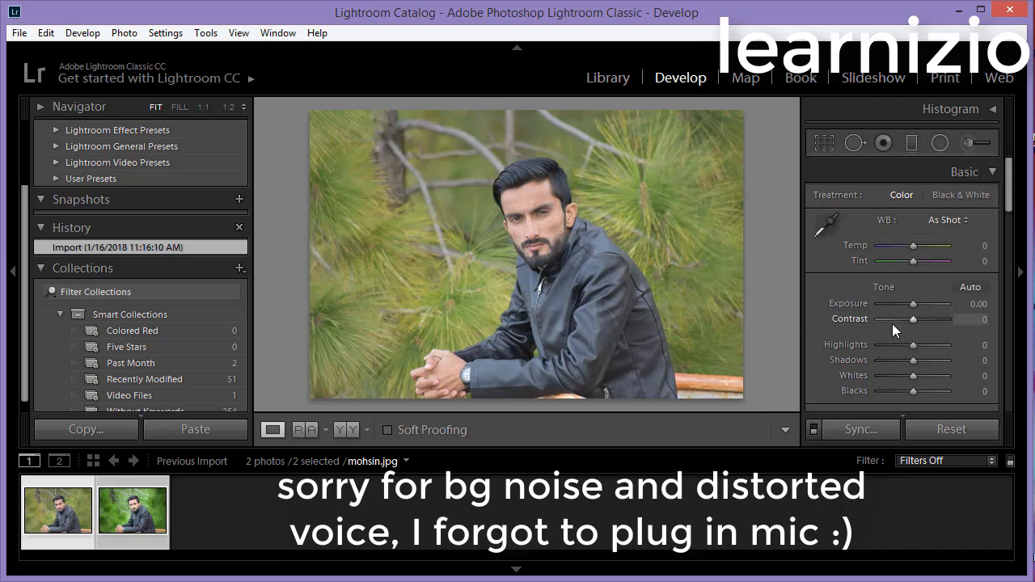
pyautogui.click(969, 144)
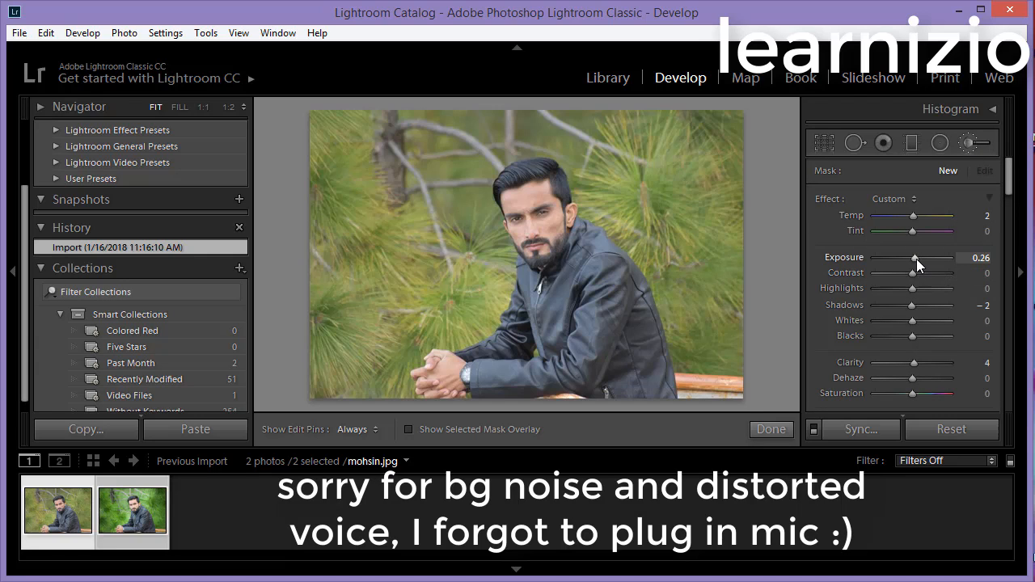
pyautogui.moveTo(916, 259); pyautogui.dragTo(912, 257)
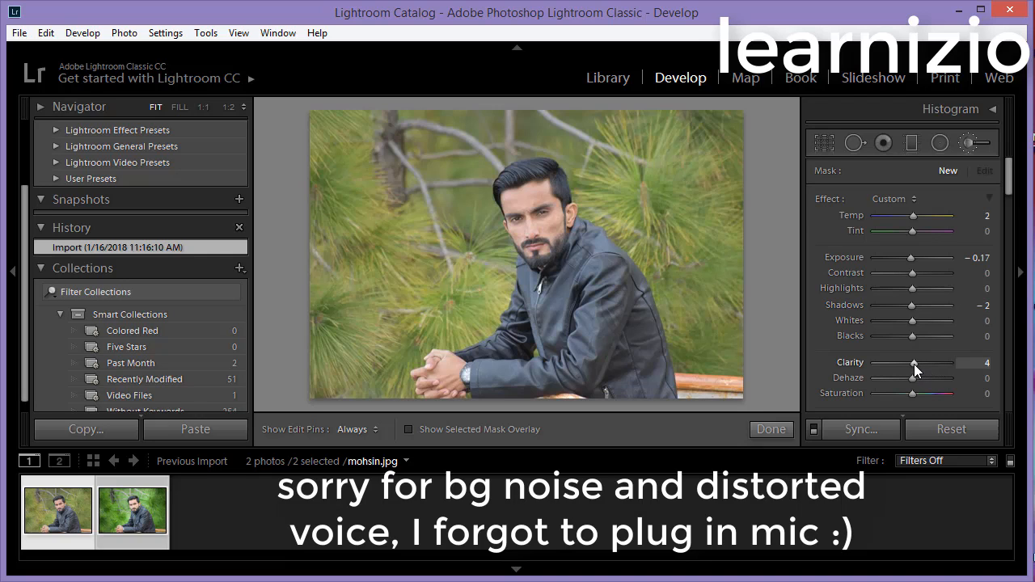
pyautogui.moveTo(916, 364); pyautogui.dragTo(914, 361)
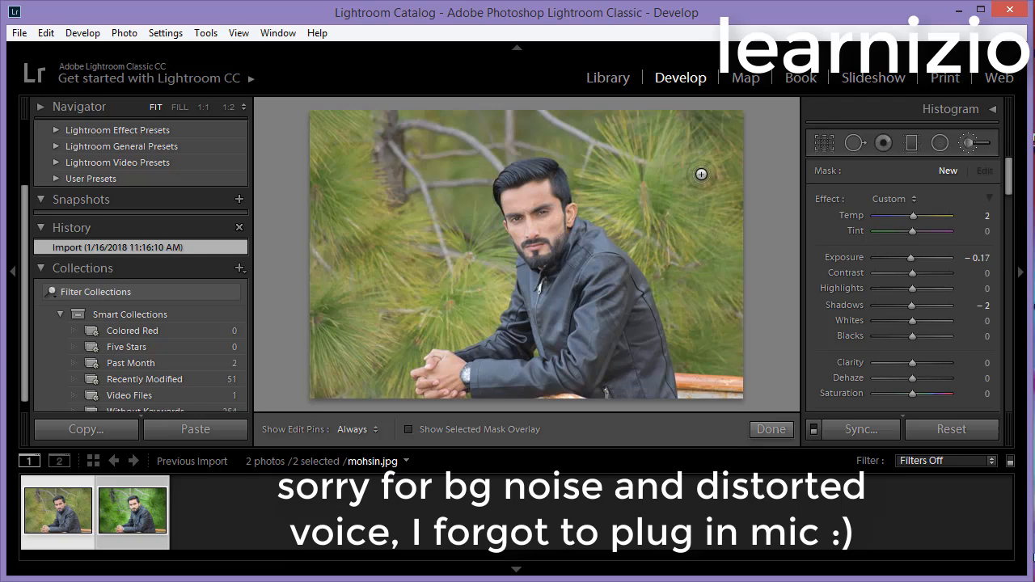
# Paint the darkening brush adjustment over the pine foliage on the right side of the photo, beside the man's shoulder and head
pyautogui.moveTo(711, 170)
pyautogui.mouseDown()
pyautogui.moveTo(720, 305)
pyautogui.moveTo(710, 334)
pyautogui.mouseUp()
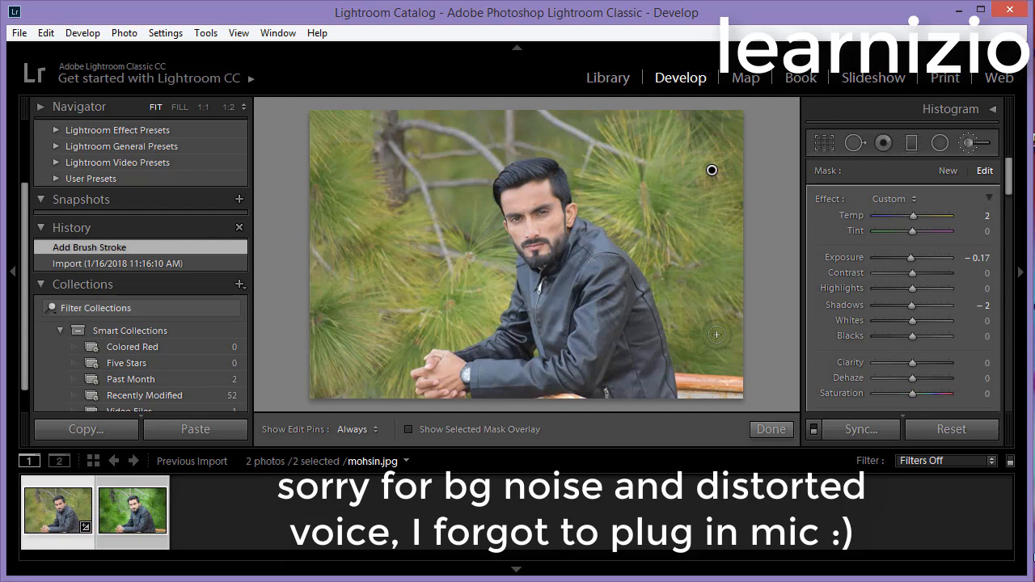
pyautogui.moveTo(709, 221); pyautogui.dragTo(722, 296)
pyautogui.moveTo(728, 214); pyautogui.dragTo(718, 344)
pyautogui.moveTo(695, 257); pyautogui.dragTo(679, 293)
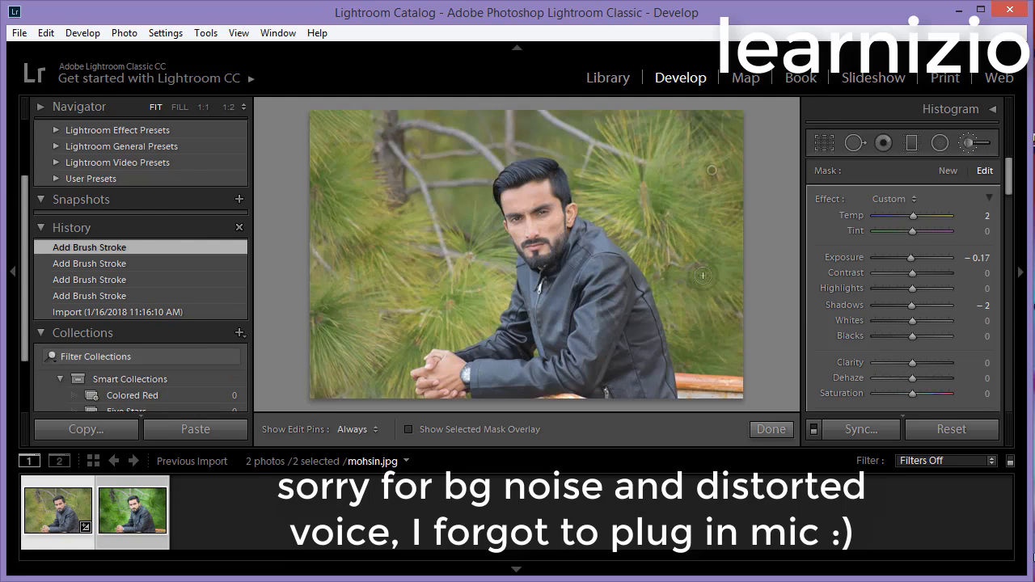
pyautogui.moveTo(657, 224)
pyautogui.mouseDown()
pyautogui.moveTo(657, 208)
pyautogui.moveTo(662, 234)
pyautogui.mouseUp()
pyautogui.moveTo(691, 186); pyautogui.dragTo(694, 235)
pyautogui.moveTo(718, 171); pyautogui.dragTo(712, 142)
pyautogui.moveTo(669, 162)
pyautogui.mouseDown()
pyautogui.moveTo(676, 198)
pyautogui.moveTo(647, 192)
pyautogui.mouseUp()
pyautogui.moveTo(679, 166); pyautogui.dragTo(695, 190)
pyautogui.moveTo(719, 154); pyautogui.dragTo(726, 283)
pyautogui.moveTo(701, 231)
pyautogui.mouseDown()
pyautogui.moveTo(676, 259)
pyautogui.moveTo(649, 212)
pyautogui.mouseUp()
pyautogui.moveTo(647, 194)
pyautogui.mouseDown()
pyautogui.moveTo(656, 225)
pyautogui.moveTo(637, 191)
pyautogui.moveTo(641, 208)
pyautogui.moveTo(657, 215)
pyautogui.mouseUp()
pyautogui.moveTo(668, 176); pyautogui.dragTo(671, 194)
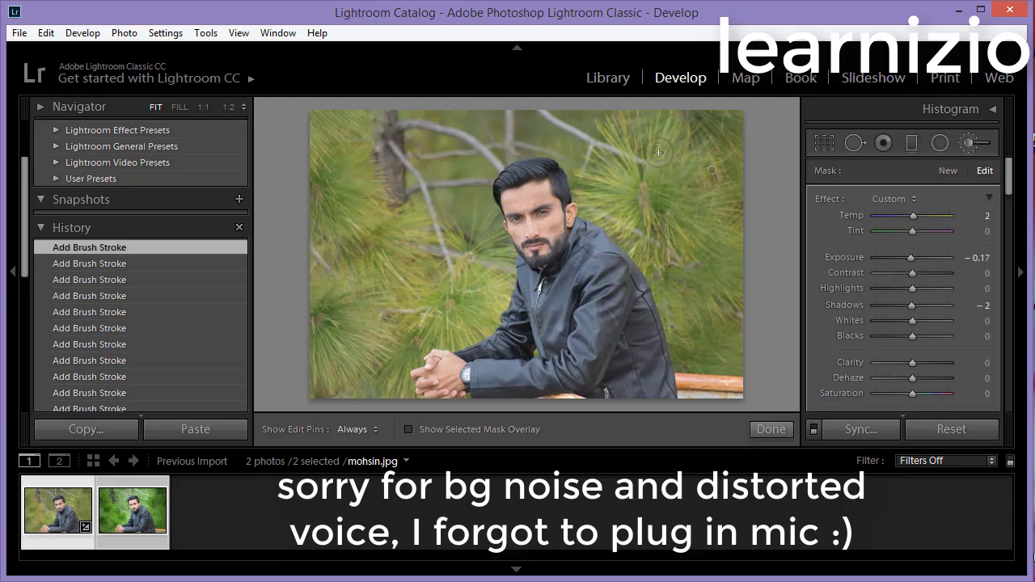
pyautogui.moveTo(660, 153); pyautogui.dragTo(672, 180)
# Extend the brush mask over the lower-left foliage and set its Exposure to −0.26
pyautogui.moveTo(362, 262); pyautogui.dragTo(353, 385)
pyautogui.moveTo(325, 352); pyautogui.dragTo(330, 358)
pyautogui.moveTo(353, 275); pyautogui.dragTo(354, 280)
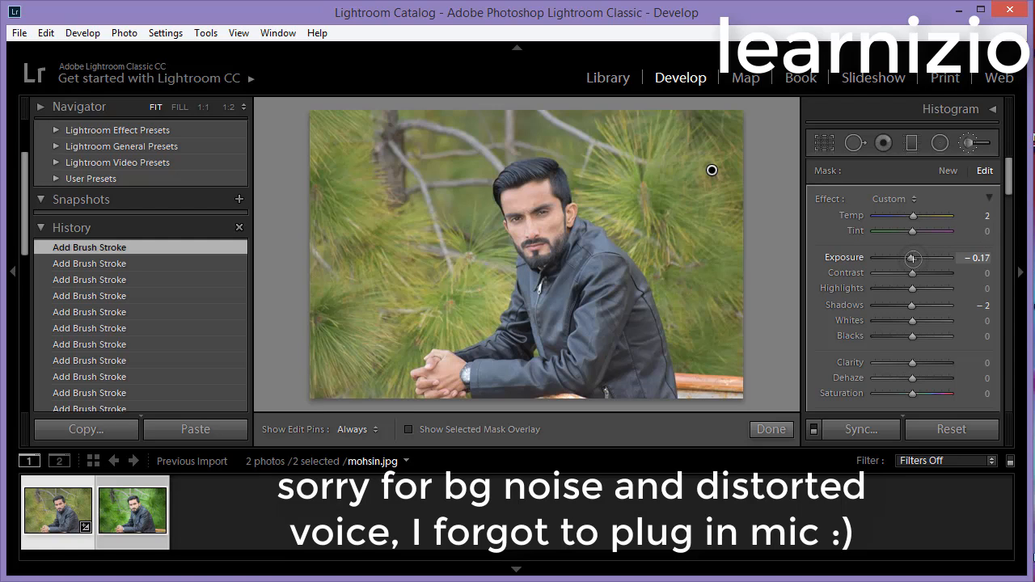
pyautogui.moveTo(912, 258); pyautogui.dragTo(910, 258)
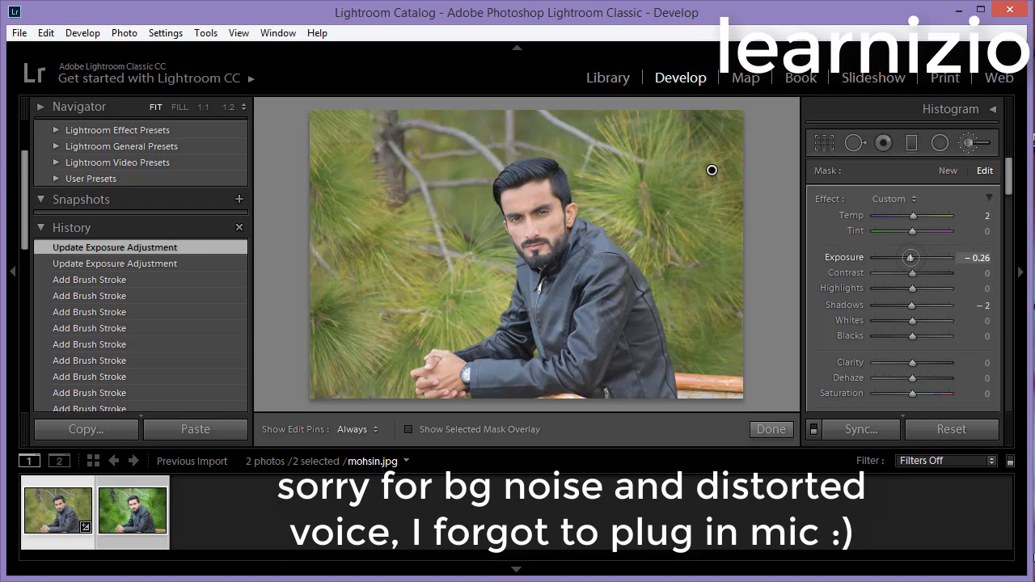
# Start a new brush mask on the lower-left foliage and set its Exposure to −0.26
pyautogui.click(948, 171)
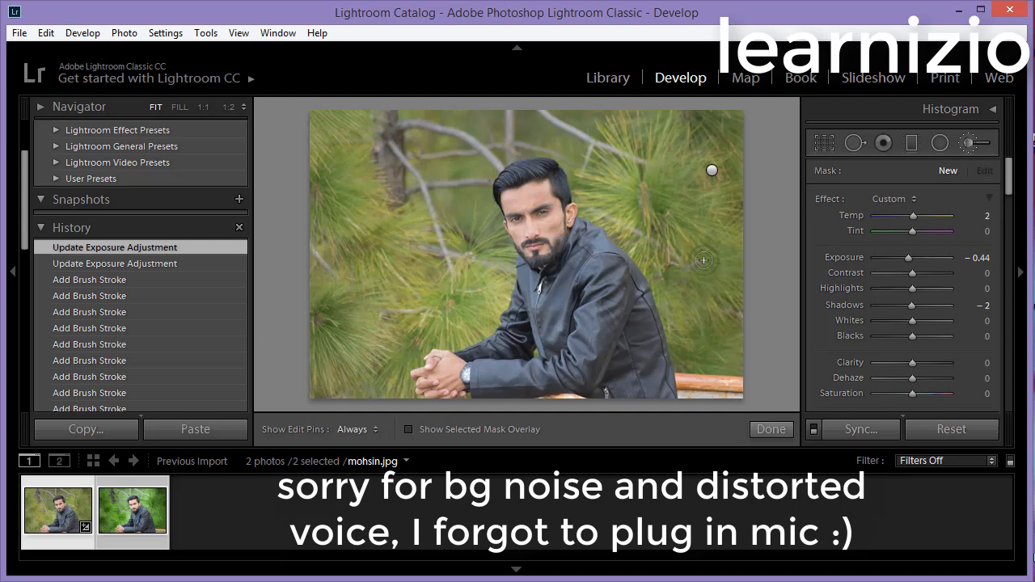
pyautogui.moveTo(350, 365)
pyautogui.mouseDown()
pyautogui.moveTo(371, 236)
pyautogui.moveTo(356, 353)
pyautogui.moveTo(350, 266)
pyautogui.moveTo(364, 308)
pyautogui.mouseUp()
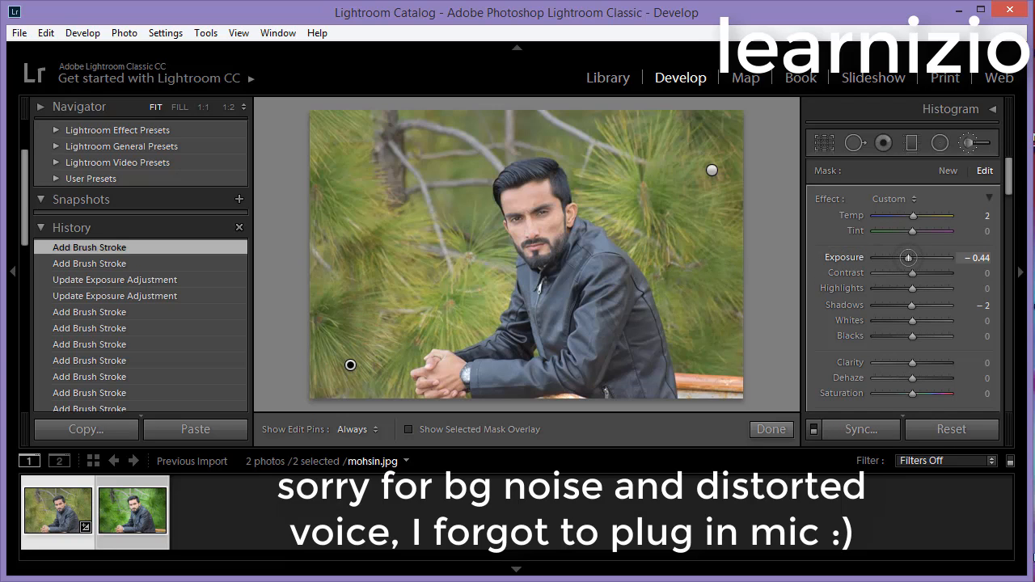
pyautogui.moveTo(908, 257); pyautogui.dragTo(911, 259)
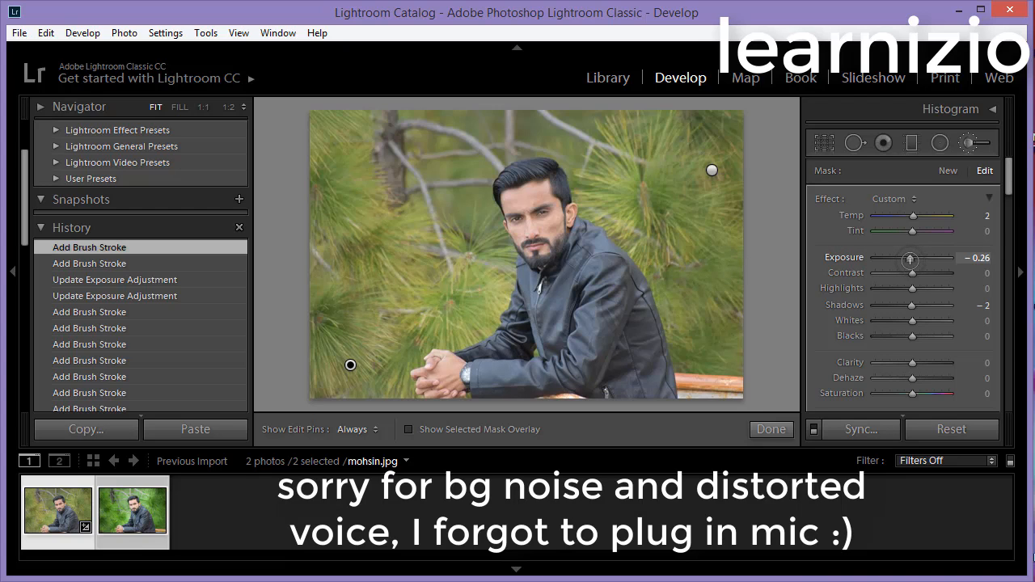
pyautogui.moveTo(910, 258); pyautogui.dragTo(911, 258)
pyautogui.click(978, 257)
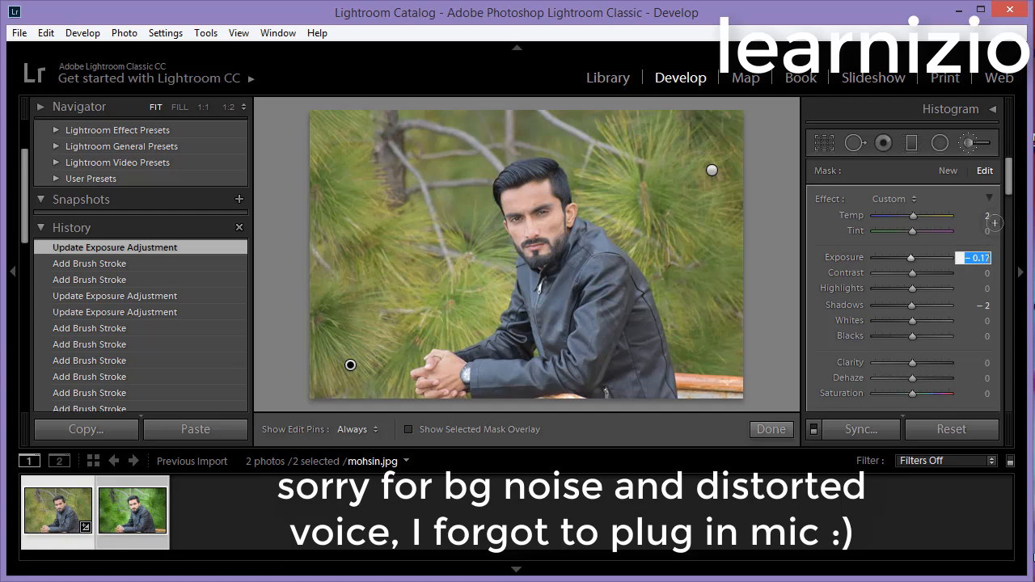
pyautogui.write('-0.26')
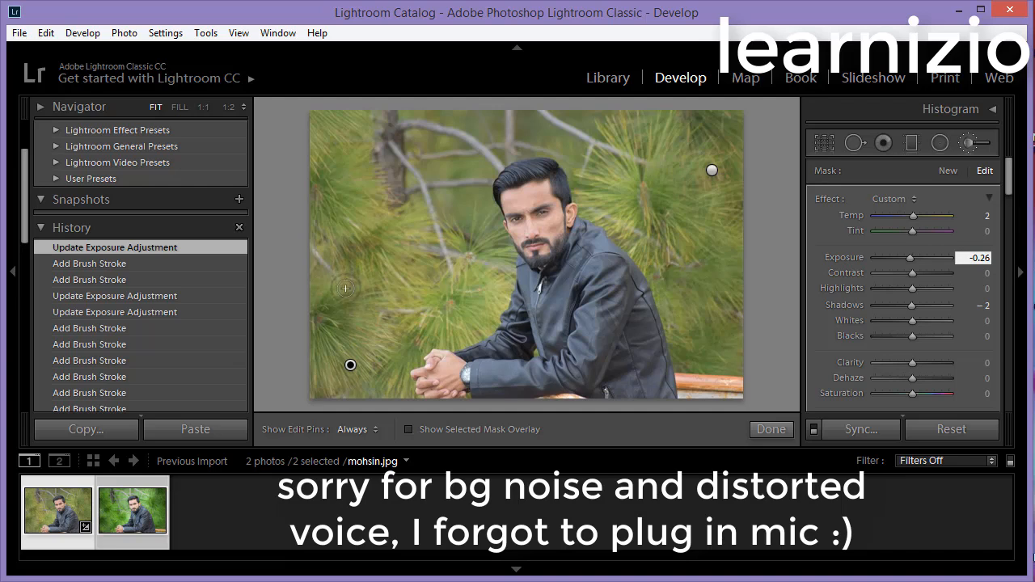
# Paint the new brush mask over the foliage left of the man, from the lower corner up to the branches, and touch up the right side
pyautogui.click(338, 307)
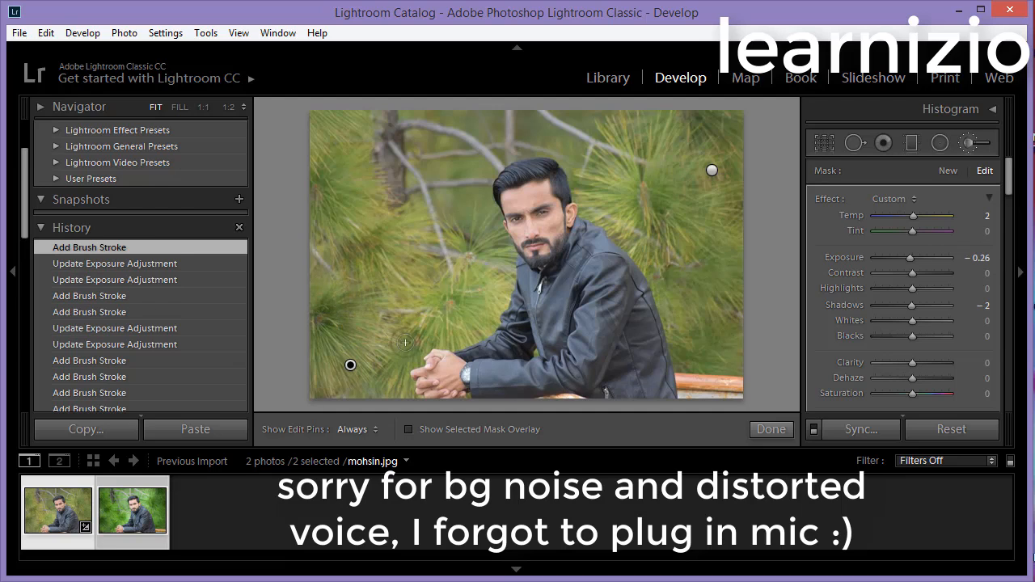
pyautogui.press('h')
pyautogui.moveTo(458, 297); pyautogui.dragTo(474, 323)
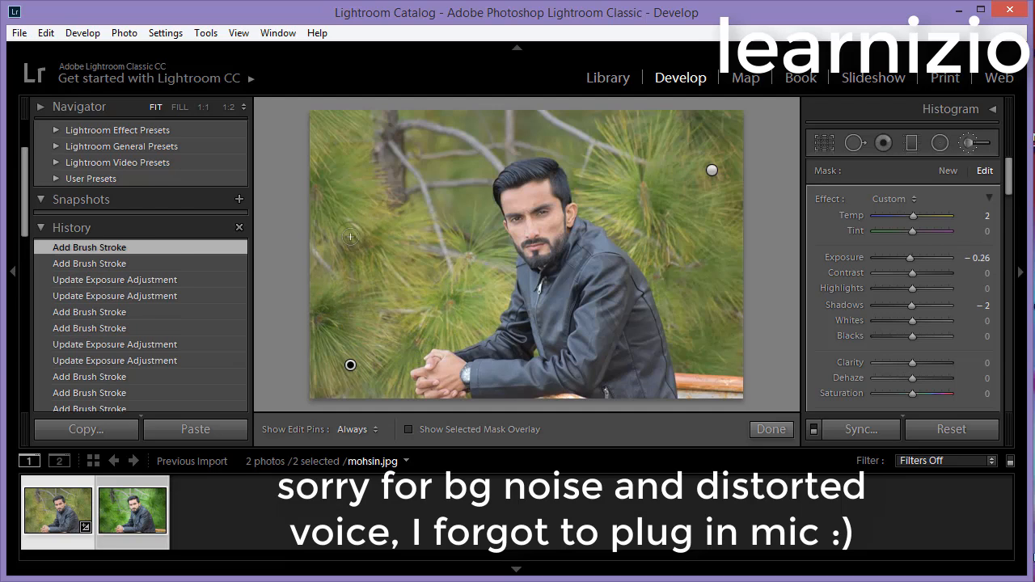
pyautogui.moveTo(323, 183); pyautogui.dragTo(362, 217)
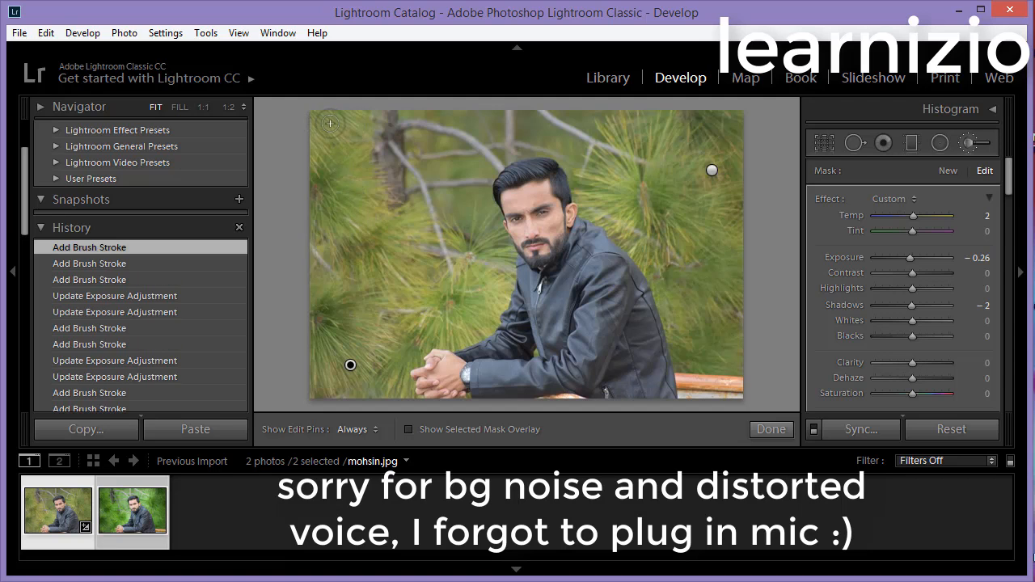
pyautogui.moveTo(345, 121); pyautogui.dragTo(371, 152)
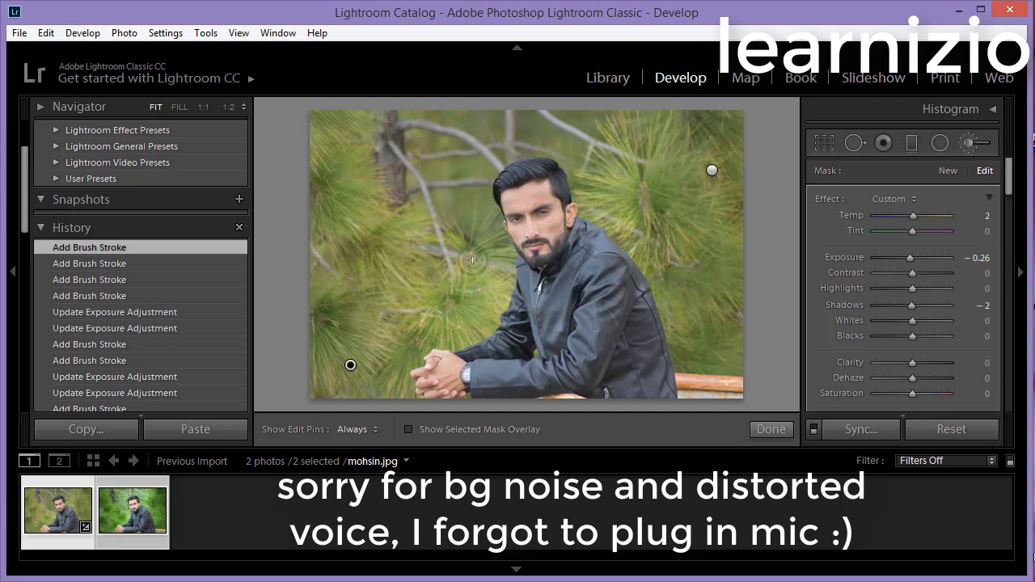
pyautogui.moveTo(453, 304); pyautogui.dragTo(426, 317)
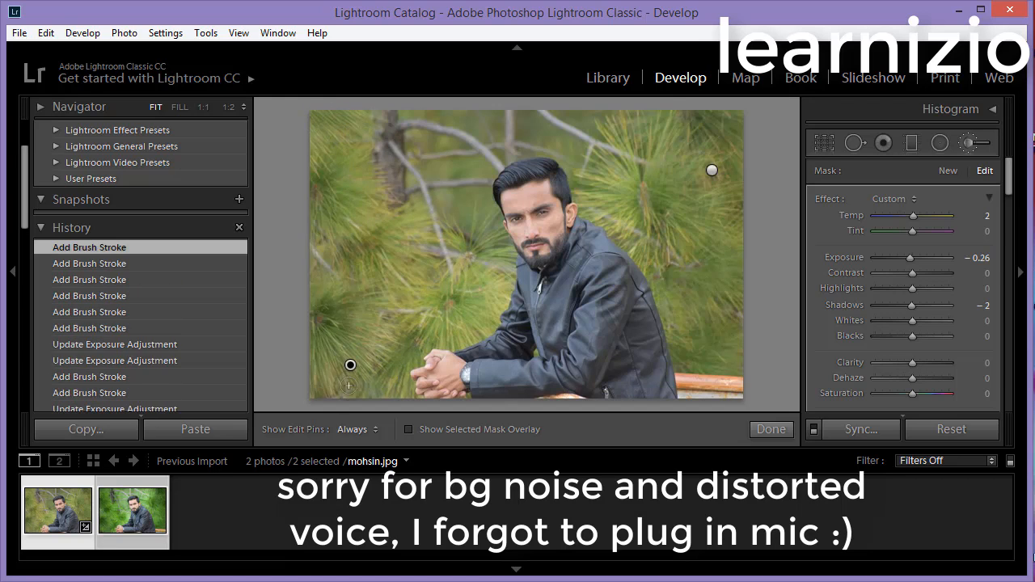
pyautogui.moveTo(320, 386); pyautogui.dragTo(325, 348)
pyautogui.moveTo(386, 387); pyautogui.dragTo(416, 318)
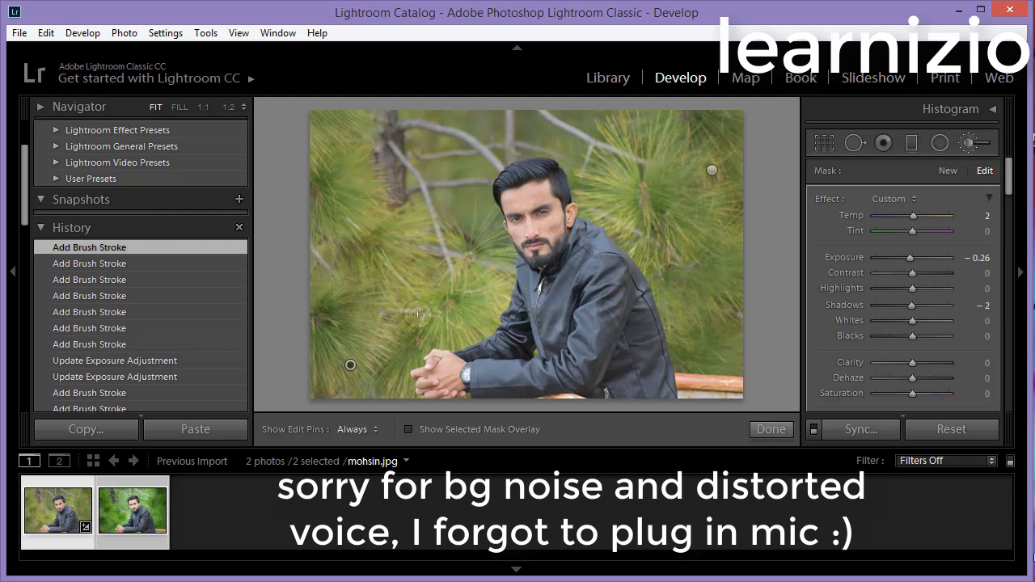
pyautogui.moveTo(387, 261); pyautogui.dragTo(411, 260)
pyautogui.moveTo(411, 216)
pyautogui.mouseDown()
pyautogui.moveTo(396, 203)
pyautogui.moveTo(391, 234)
pyautogui.mouseUp()
pyautogui.moveTo(421, 219)
pyautogui.mouseDown()
pyautogui.moveTo(437, 216)
pyautogui.moveTo(462, 289)
pyautogui.mouseUp()
pyautogui.moveTo(472, 250); pyautogui.dragTo(481, 266)
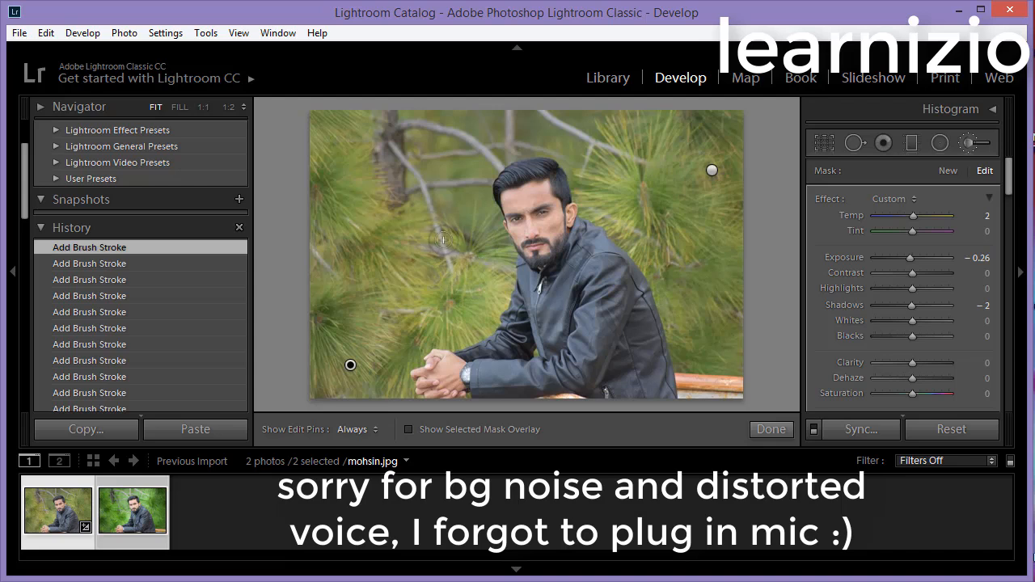
pyautogui.moveTo(701, 306)
pyautogui.mouseDown()
pyautogui.moveTo(737, 360)
pyautogui.moveTo(702, 357)
pyautogui.moveTo(721, 321)
pyautogui.moveTo(693, 267)
pyautogui.mouseUp()
pyautogui.moveTo(374, 214)
pyautogui.mouseDown()
pyautogui.moveTo(381, 169)
pyautogui.moveTo(407, 170)
pyautogui.moveTo(397, 151)
pyautogui.moveTo(367, 147)
pyautogui.moveTo(405, 144)
pyautogui.moveTo(401, 163)
pyautogui.moveTo(396, 118)
pyautogui.moveTo(393, 179)
pyautogui.moveTo(381, 127)
pyautogui.moveTo(402, 196)
pyautogui.moveTo(402, 161)
pyautogui.moveTo(431, 208)
pyautogui.mouseUp()
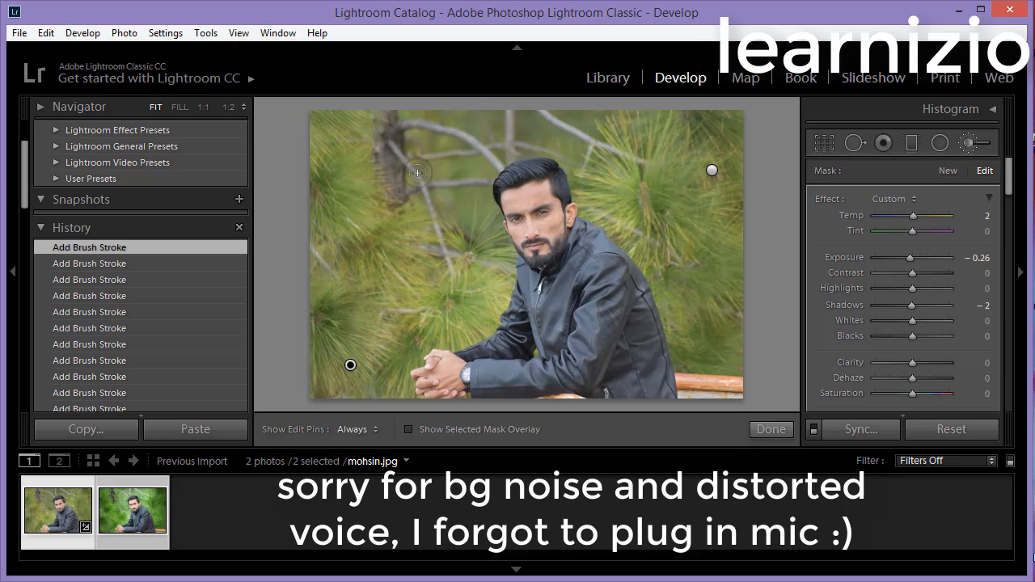
# Extend the −0.26 Exposure brush mask over the branches above the man and the foliage left of him, down beside his arm
pyautogui.press('h')
pyautogui.press('h')
pyautogui.press('h')
pyautogui.press('h')
pyautogui.press('h')
pyautogui.press('h')
pyautogui.press('h')
pyautogui.press('h')
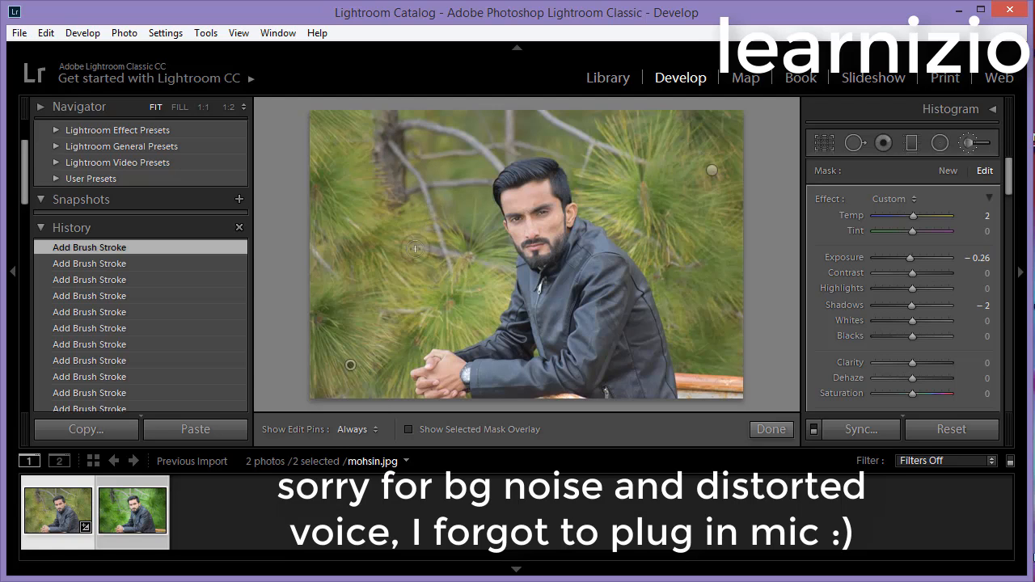
pyautogui.press('h')
pyautogui.press('h')
pyautogui.press('h')
pyautogui.press('h')
pyautogui.press('h')
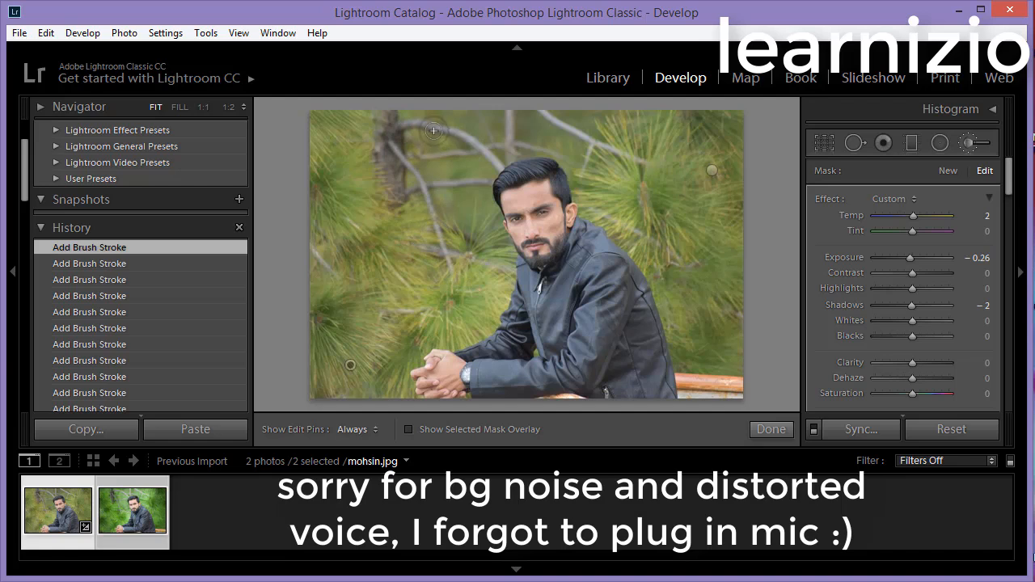
pyautogui.press('h')
pyautogui.press('h')
pyautogui.press('h')
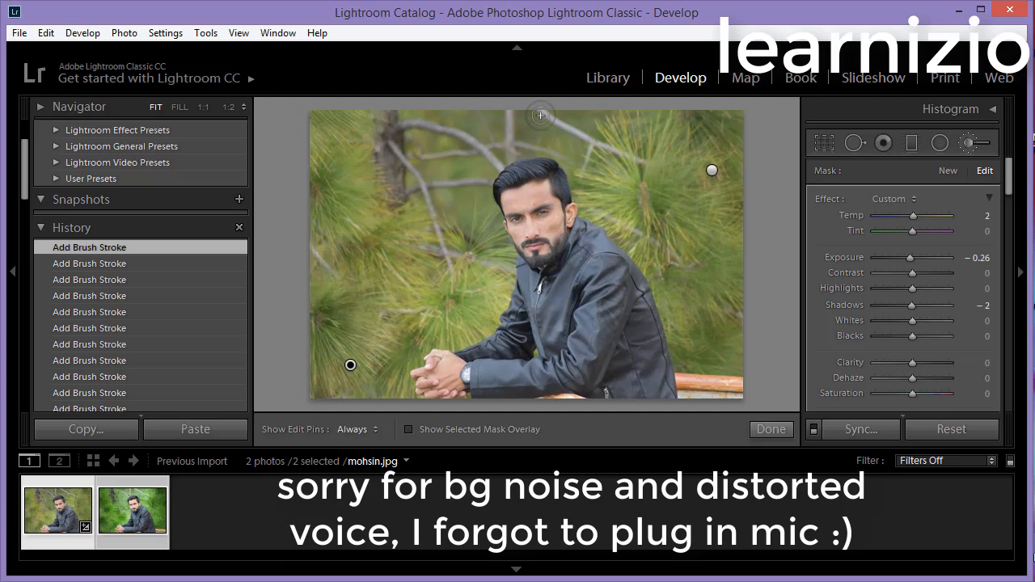
pyautogui.press('h')
pyautogui.press('h')
pyautogui.press('h')
pyautogui.press('h')
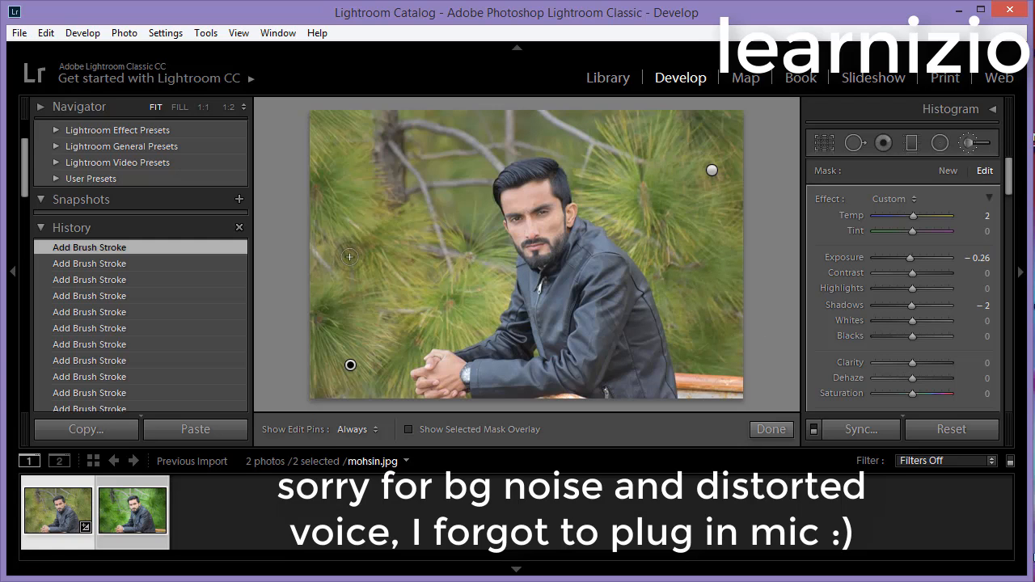
pyautogui.press('h')
pyautogui.press('h')
pyautogui.press('h')
pyautogui.press('h')
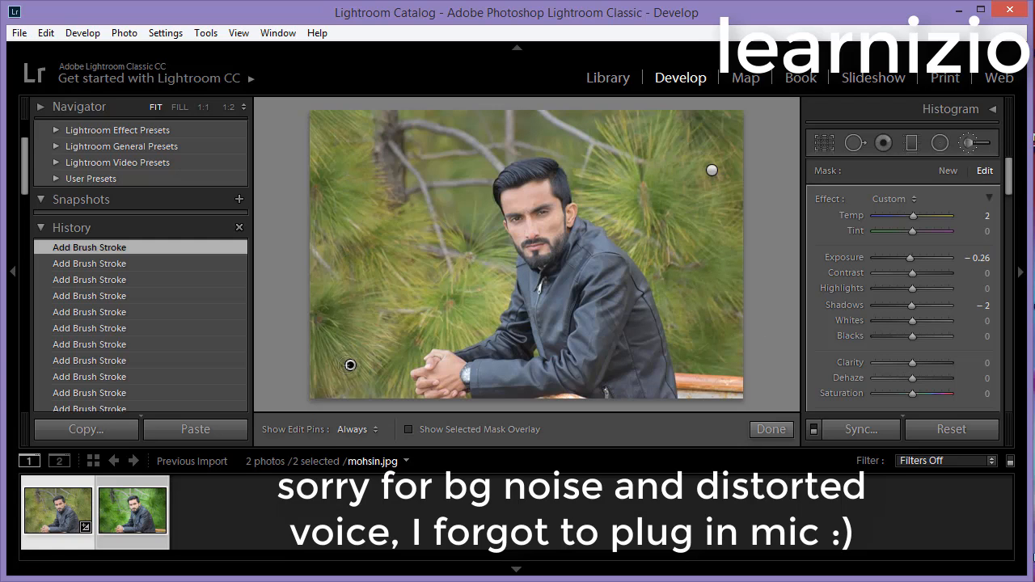
pyautogui.press('h')
pyautogui.press('h')
pyautogui.press('h')
pyautogui.press('h')
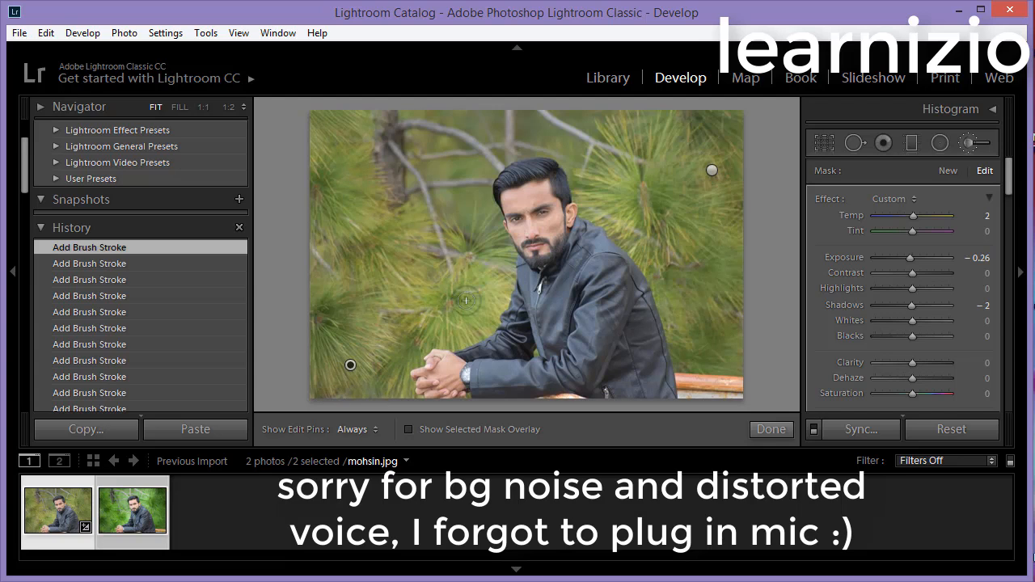
pyautogui.moveTo(466, 303); pyautogui.dragTo(482, 311)
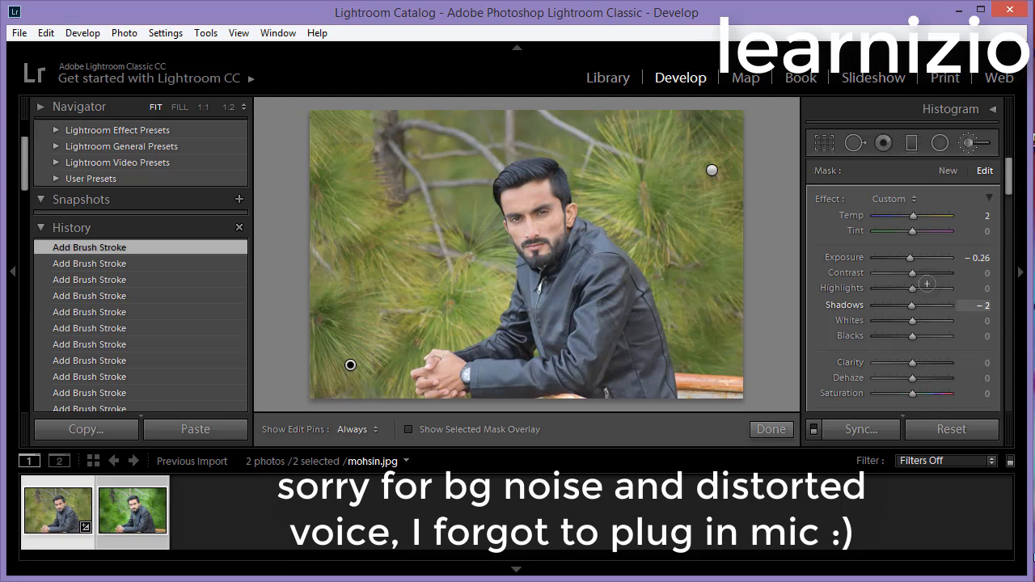
# Start a new brush mask with Exposure 0.17 and Clarity 2, painting its first strokes over the branches above the man's head
pyautogui.click(946, 169)
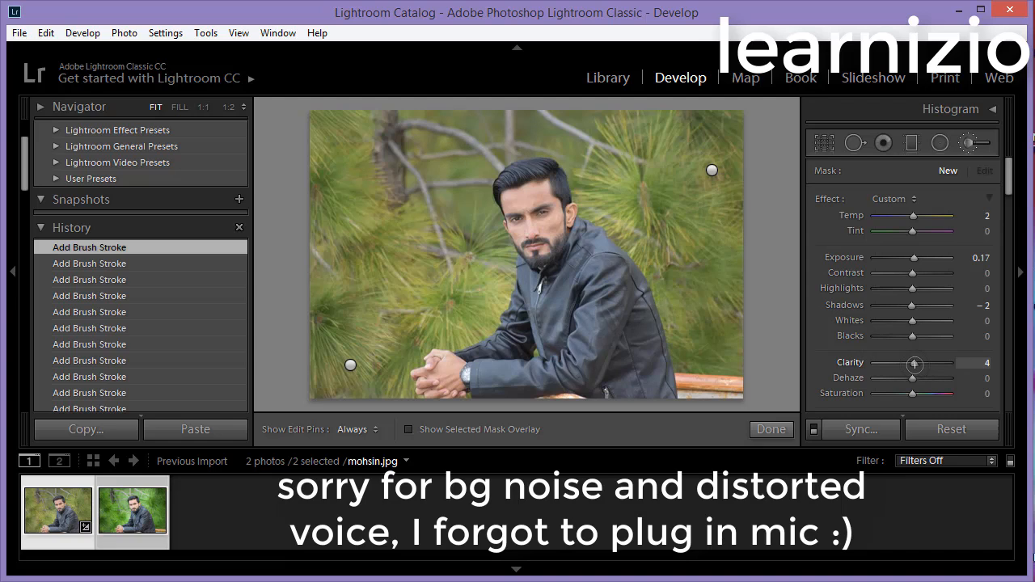
pyautogui.press('h')
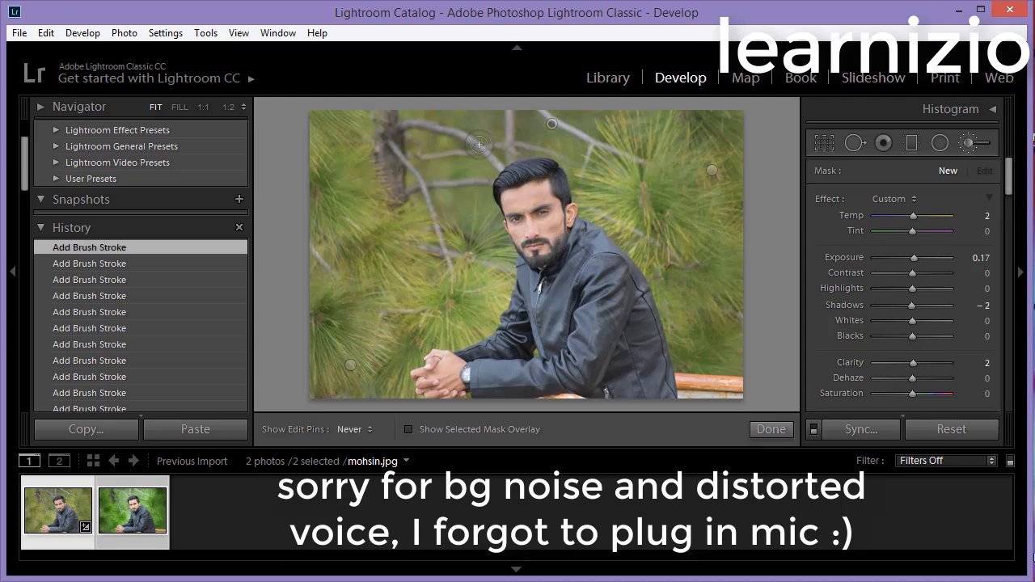
pyautogui.press('h')
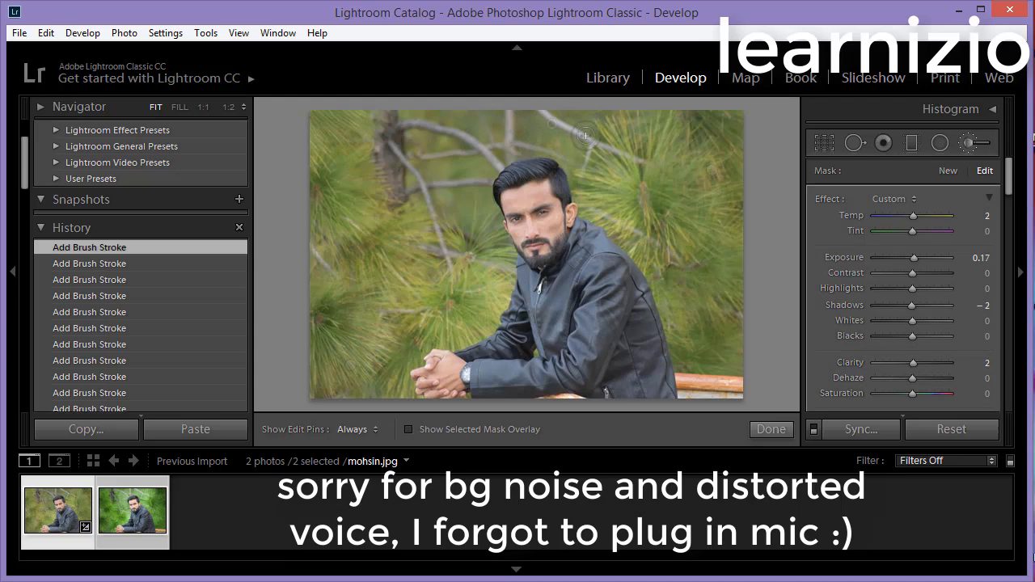
pyautogui.press('h')
pyautogui.press('h')
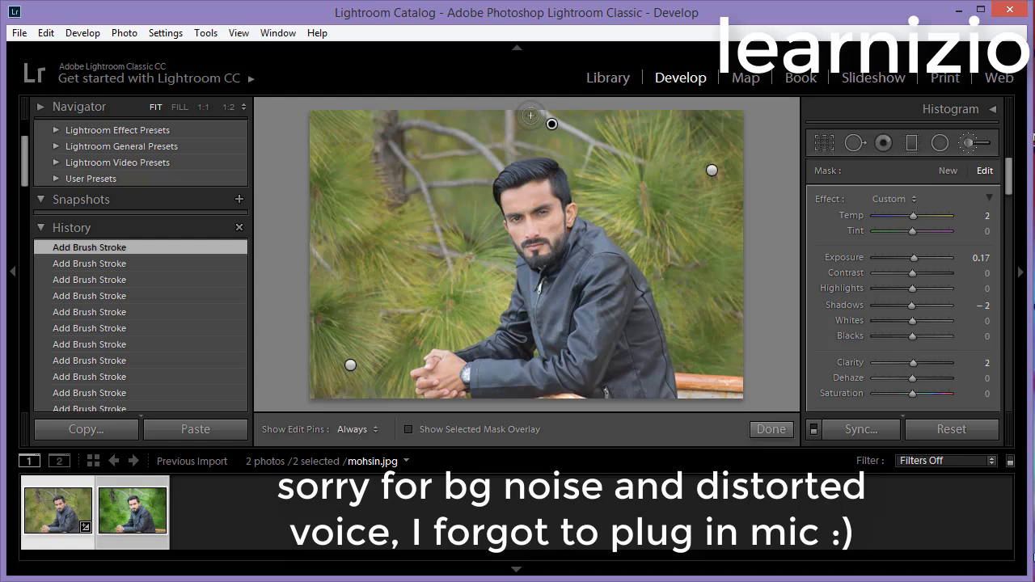
# Paint the brightening mask across the branches and foliage on both sides of the man's head
pyautogui.moveTo(596, 162); pyautogui.dragTo(600, 177)
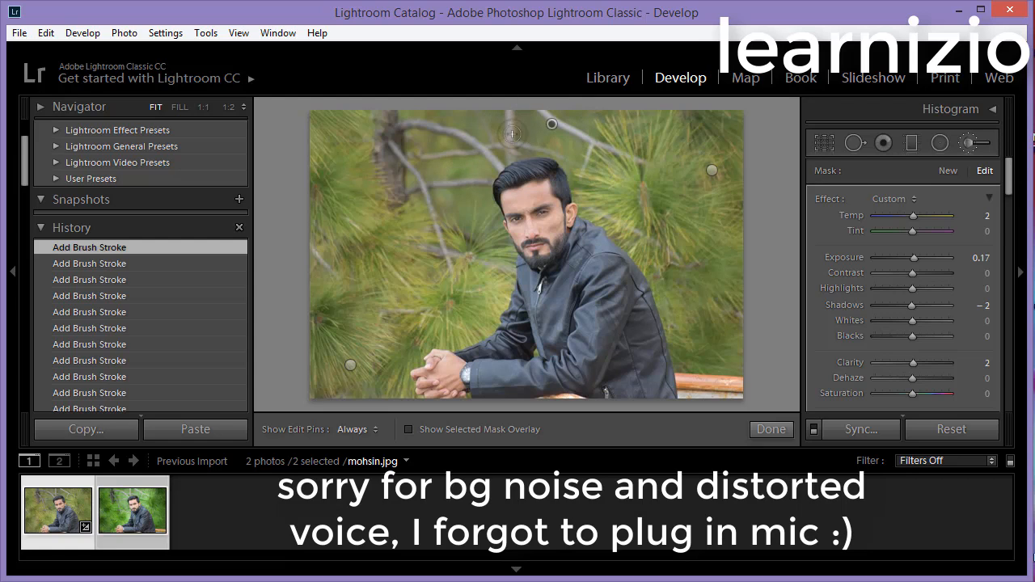
pyautogui.moveTo(483, 129)
pyautogui.mouseDown()
pyautogui.moveTo(476, 202)
pyautogui.moveTo(473, 111)
pyautogui.moveTo(537, 104)
pyautogui.moveTo(617, 119)
pyautogui.mouseUp()
pyautogui.moveTo(600, 162); pyautogui.dragTo(611, 184)
pyautogui.moveTo(465, 174)
pyautogui.mouseDown()
pyautogui.moveTo(468, 224)
pyautogui.moveTo(467, 144)
pyautogui.moveTo(596, 124)
pyautogui.moveTo(585, 147)
pyautogui.mouseUp()
pyautogui.moveTo(585, 147)
pyautogui.mouseDown()
pyautogui.moveTo(600, 175)
pyautogui.moveTo(614, 175)
pyautogui.moveTo(623, 153)
pyautogui.mouseUp()
pyautogui.moveTo(511, 132)
pyautogui.mouseDown()
pyautogui.moveTo(498, 116)
pyautogui.moveTo(474, 170)
pyautogui.moveTo(495, 151)
pyautogui.mouseUp()
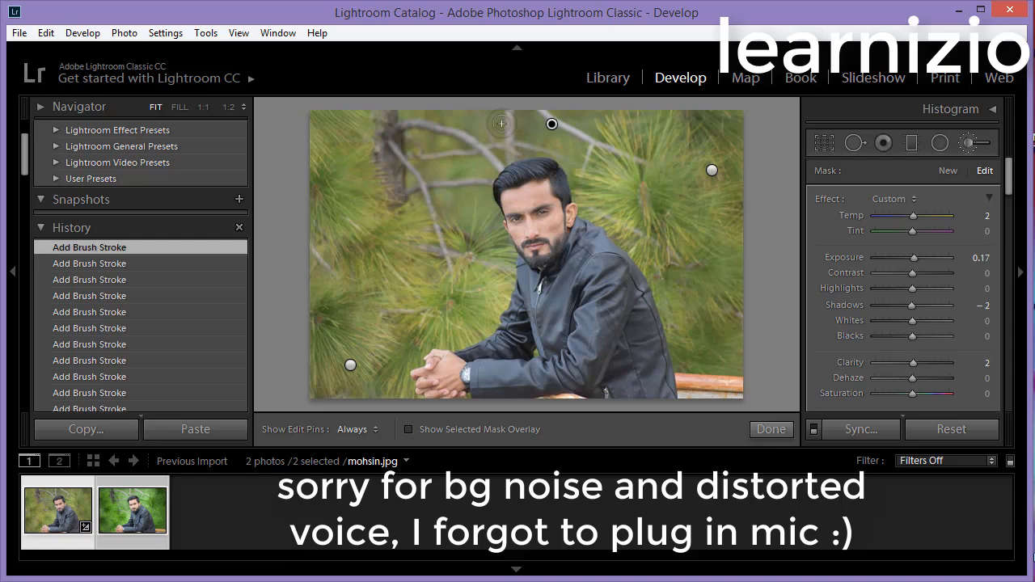
pyautogui.moveTo(458, 200); pyautogui.dragTo(490, 126)
# Start another brush mask with Exposure 0.26 and Clarity 4 and paint it over the branches around the top of the man's head
pyautogui.moveTo(552, 124)
pyautogui.click(947, 171)
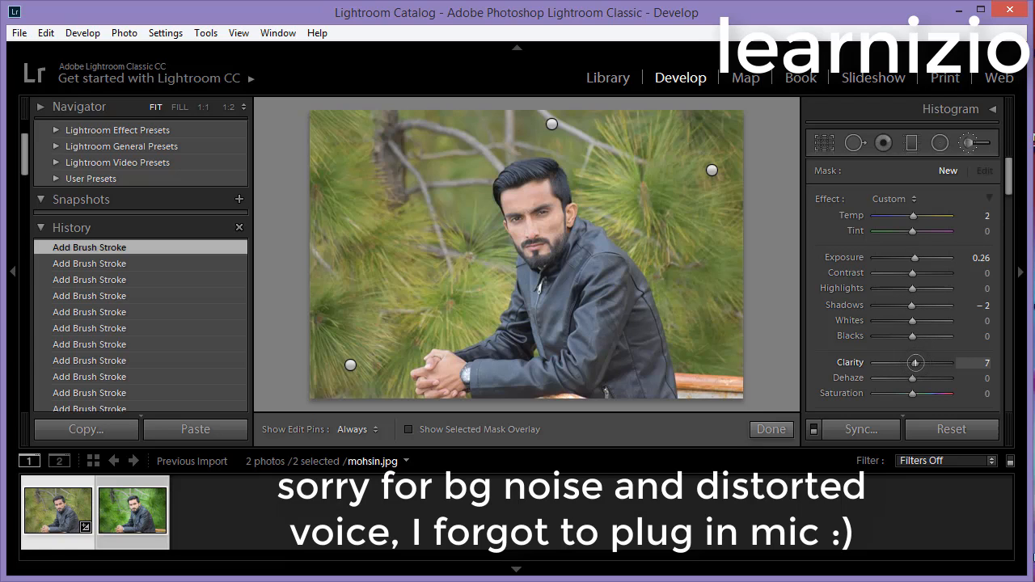
pyautogui.click(495, 132)
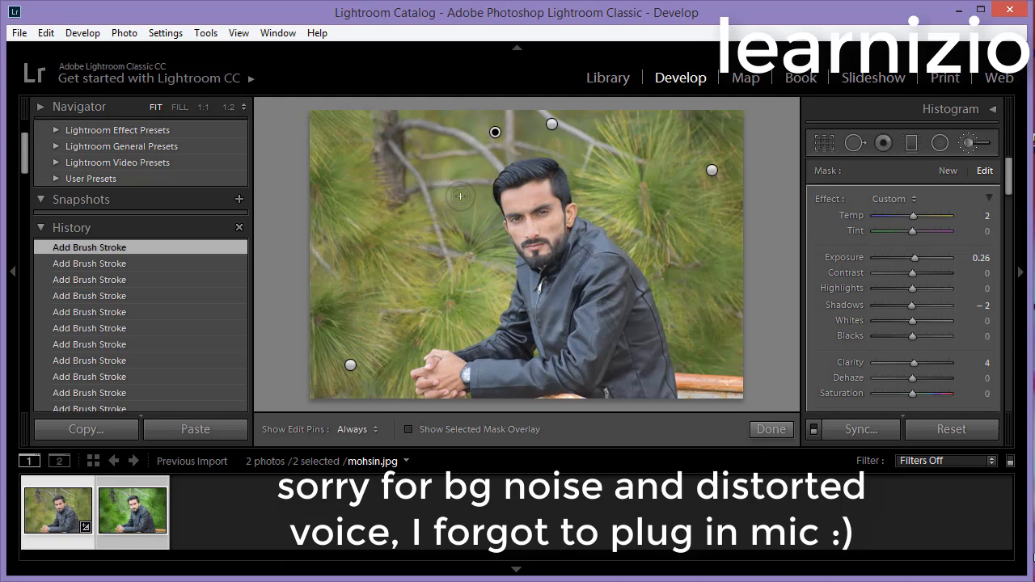
pyautogui.press('h')
pyautogui.press('h')
pyautogui.press('h')
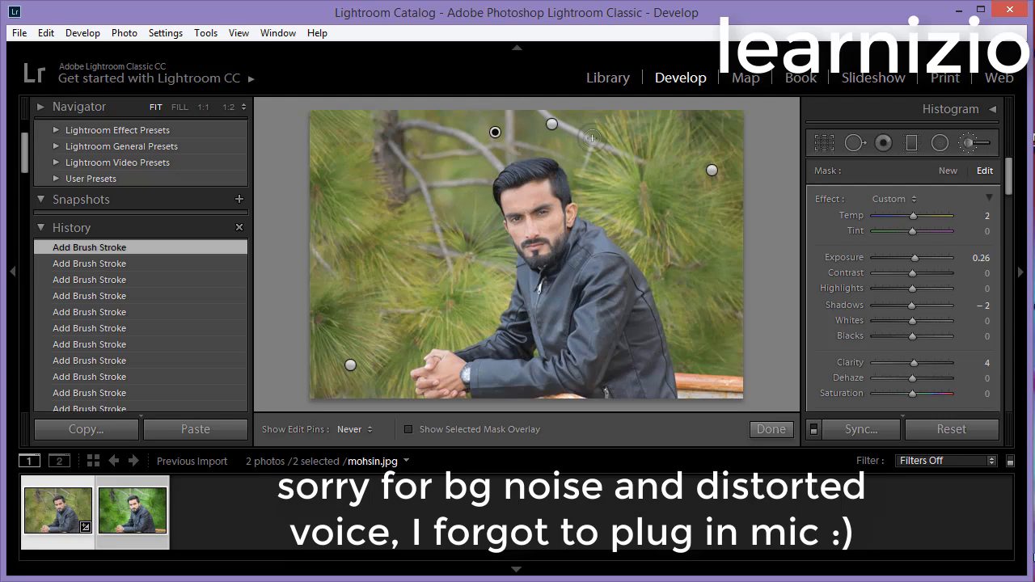
pyautogui.press('h')
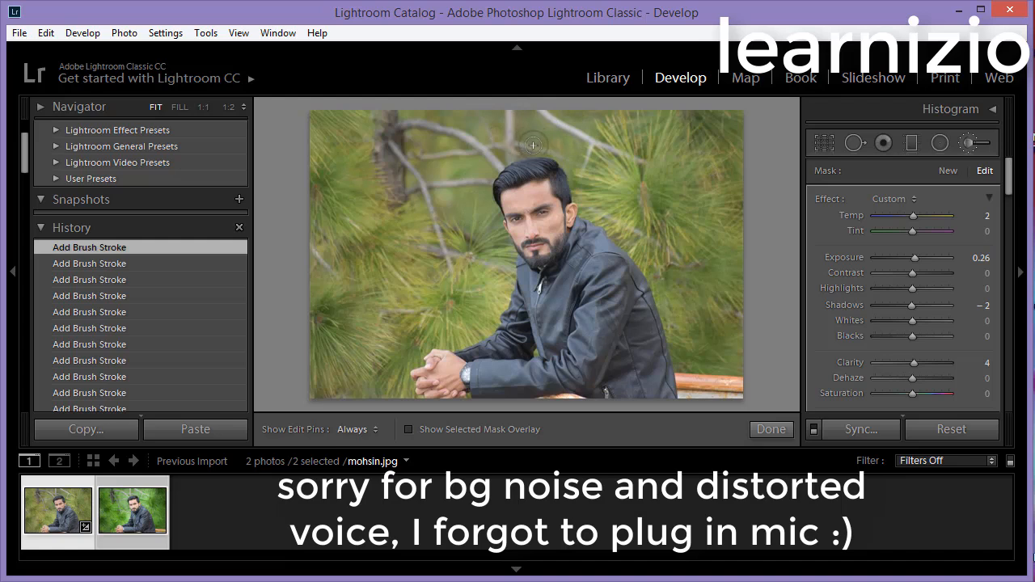
pyautogui.press('h')
pyautogui.press('h')
pyautogui.press('h')
pyautogui.press('h')
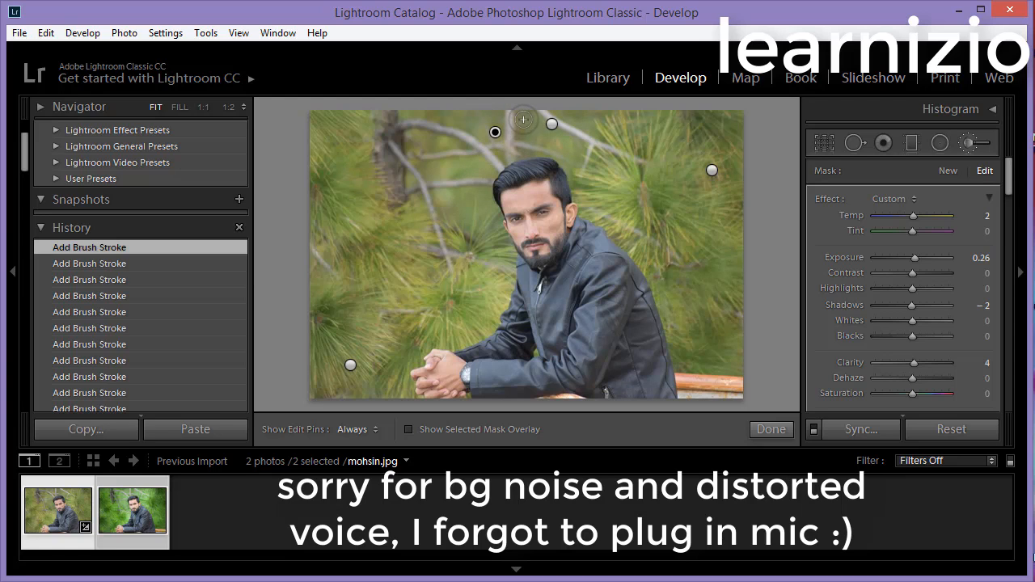
# Undo the last brush stroke and touch up the 0.26 Exposure mask around the branches above the man's head
pyautogui.press('alt')
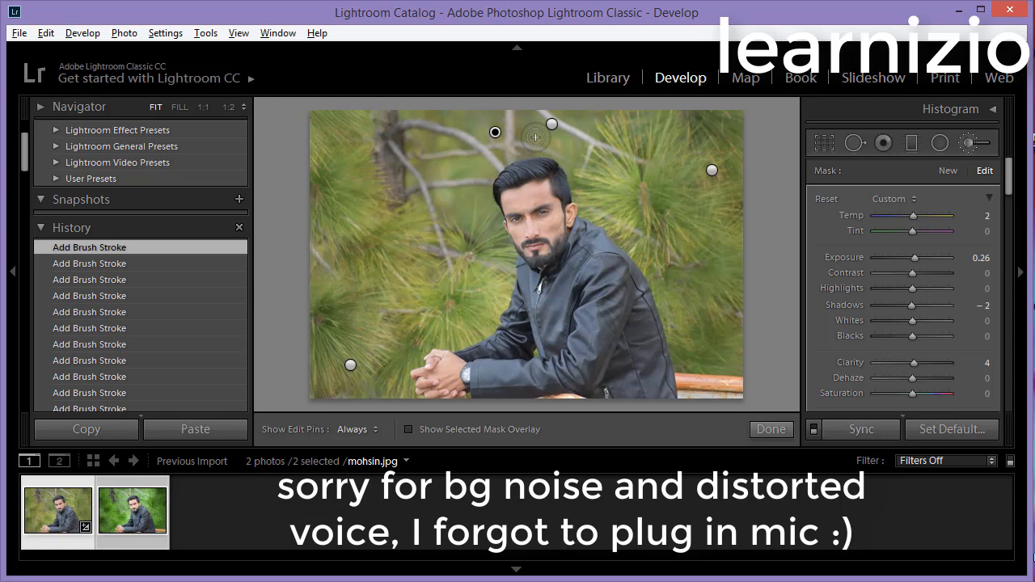
pyautogui.hotkey('ctrl', 'z')
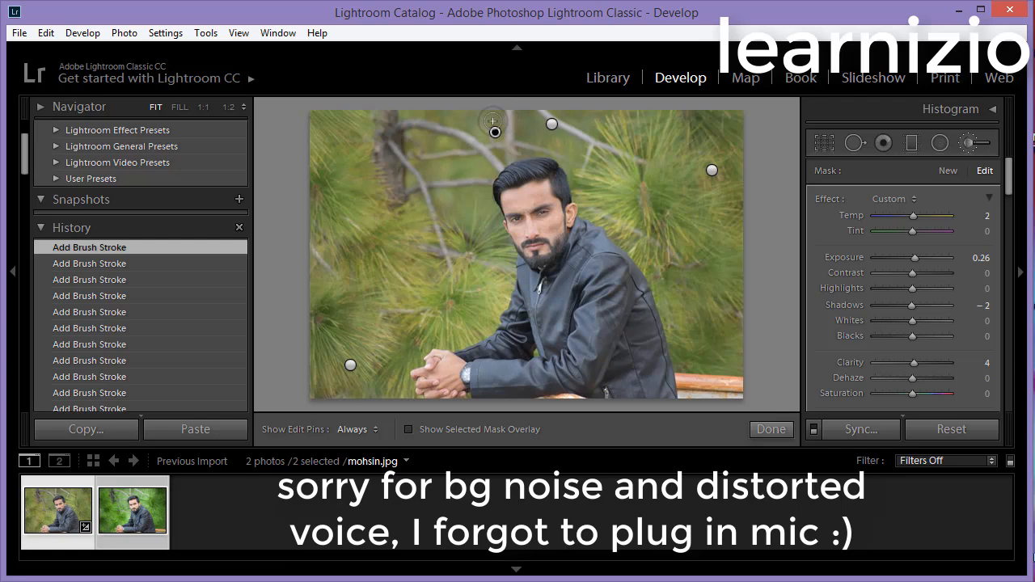
pyautogui.press('h')
pyautogui.press('h')
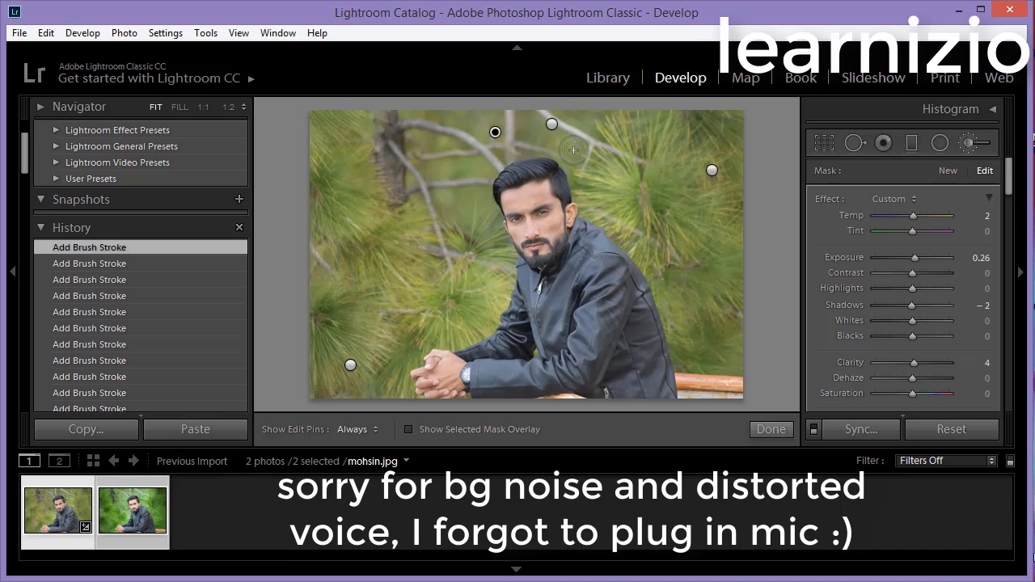
pyautogui.press('h')
pyautogui.press('h')
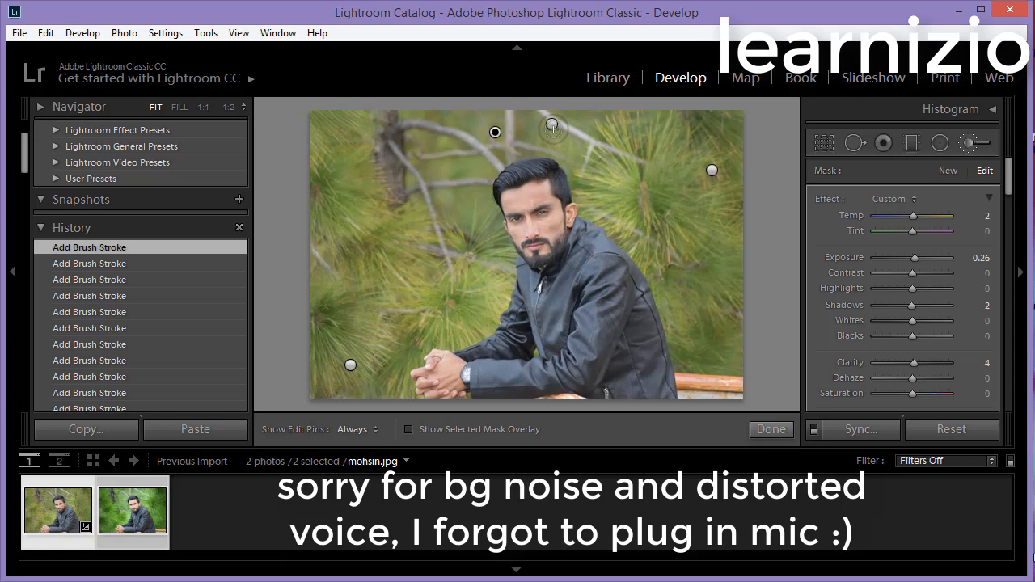
# Reselect the 0.17 Exposure mask above the man's head and extend it over the branches to the left of his hair
pyautogui.click(552, 124)
pyautogui.press('h')
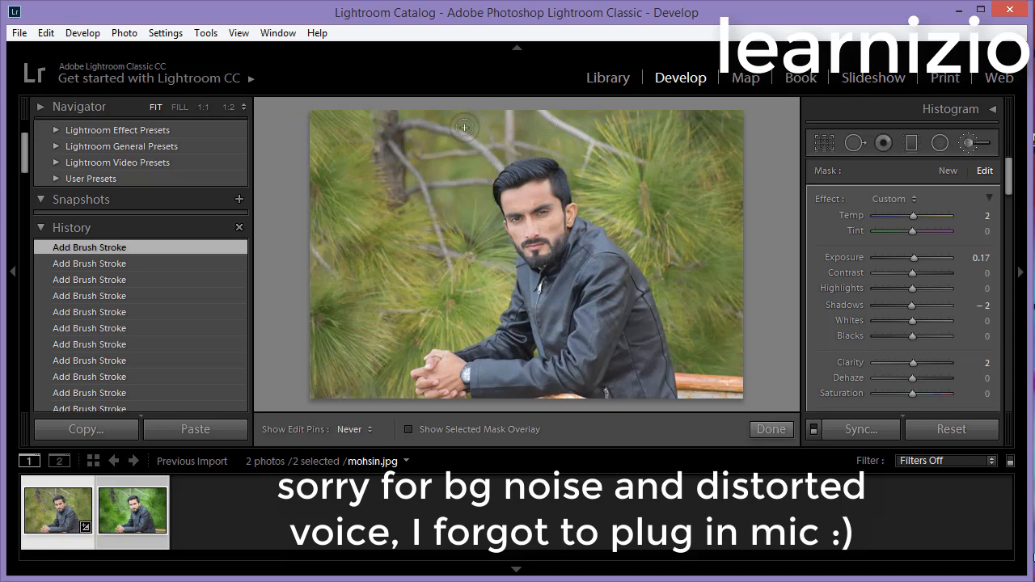
pyautogui.press('h')
pyautogui.press('h')
pyautogui.press('h')
pyautogui.press('h')
pyautogui.press('h')
pyautogui.press('h')
pyautogui.press('h')
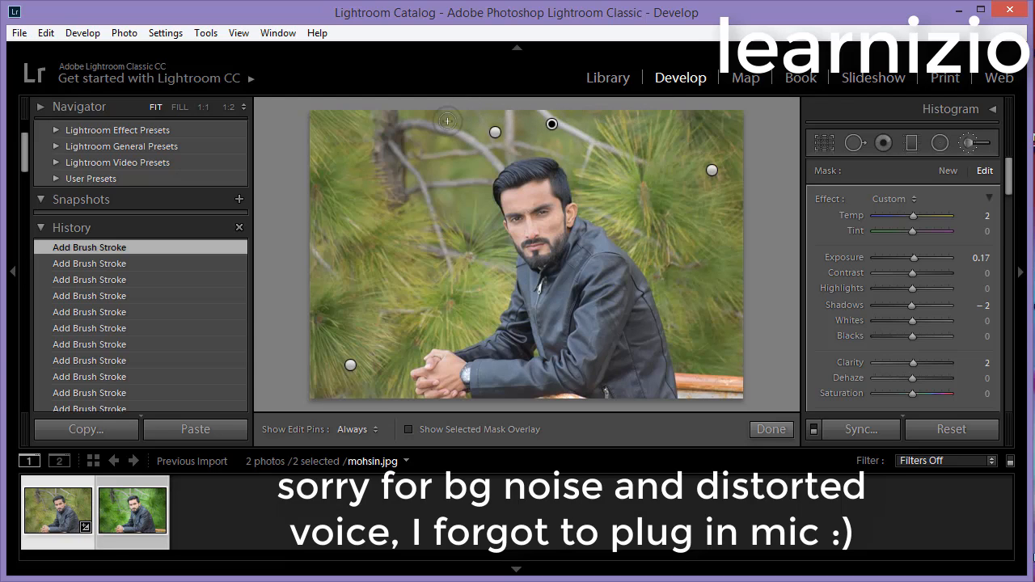
pyautogui.press('h')
pyautogui.press('h')
# Start a new brush mask with Exposure 0.16 and Clarity 4 and paint it over the man's forehead, nose and cheeks
pyautogui.click(952, 171)
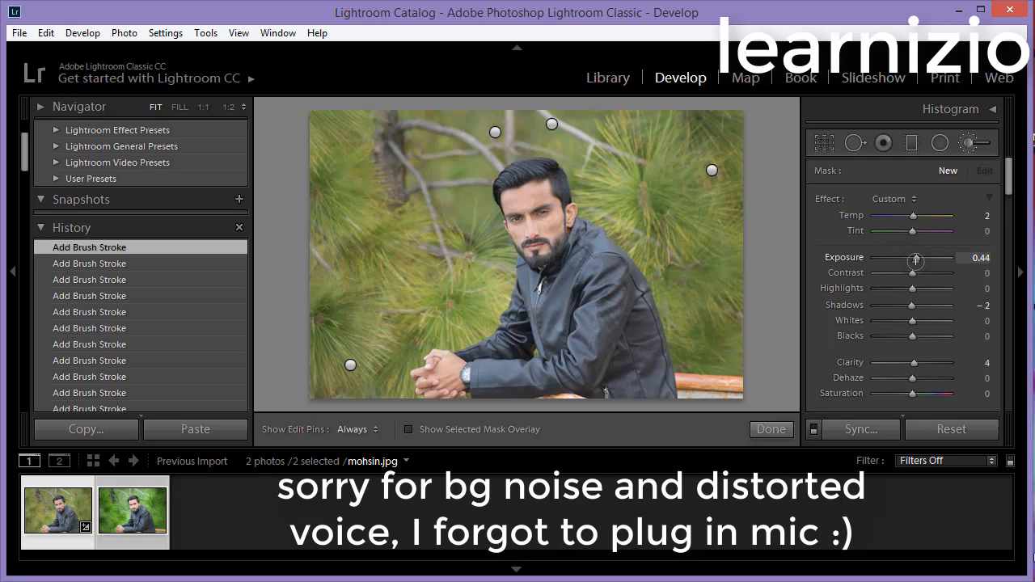
pyautogui.click(978, 257)
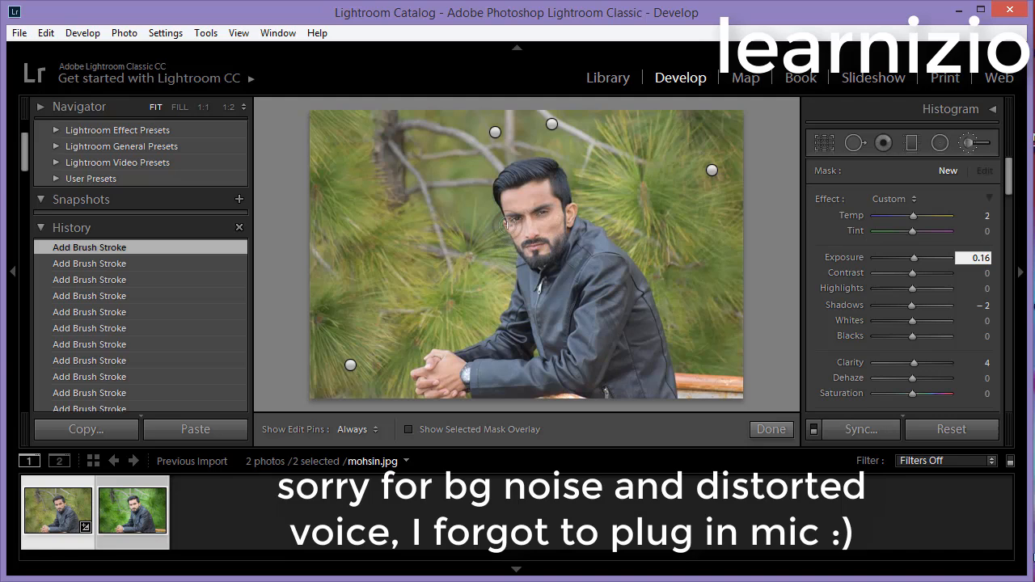
pyautogui.click(94, 109)
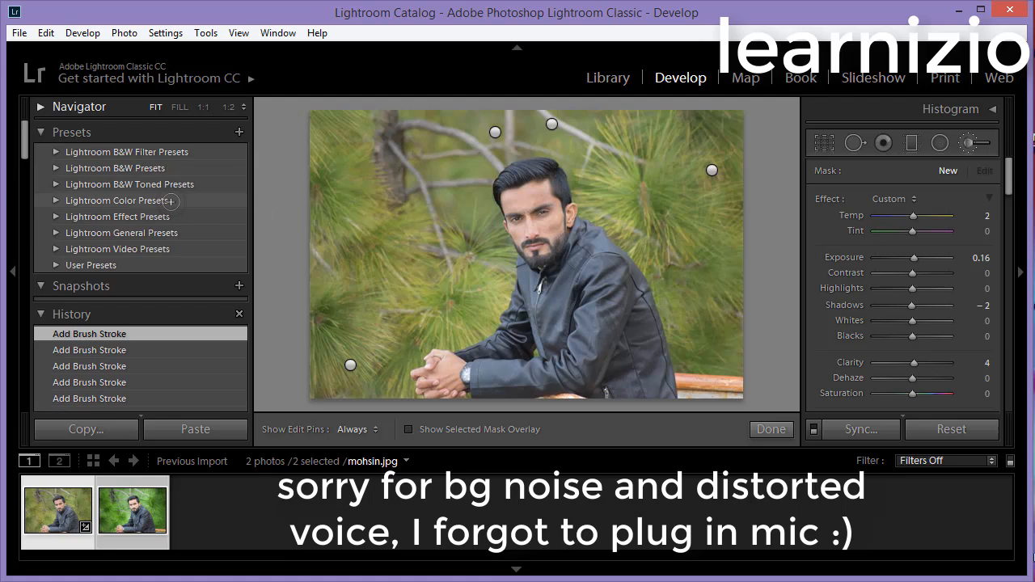
pyautogui.click(40, 107)
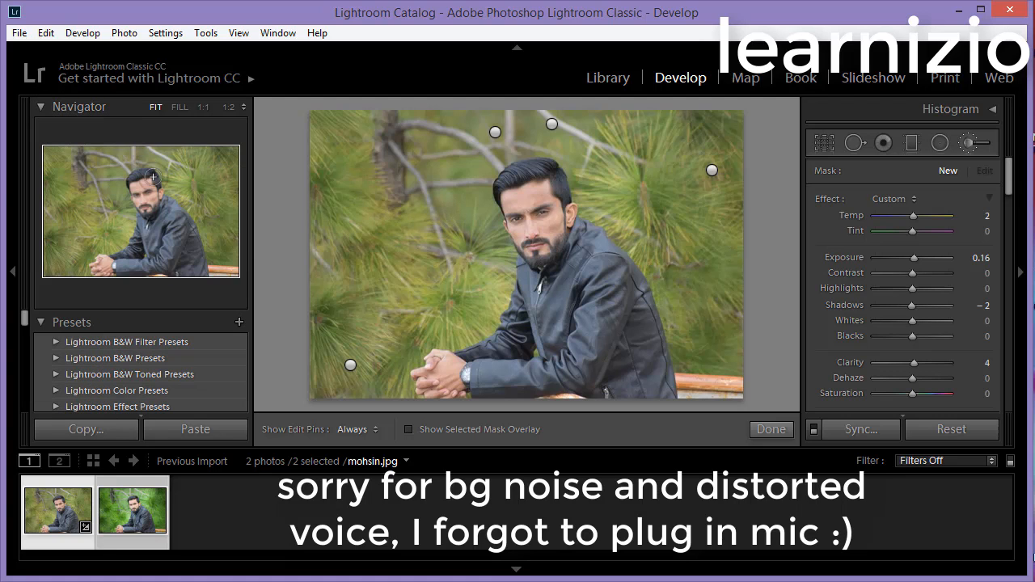
pyautogui.click(144, 190)
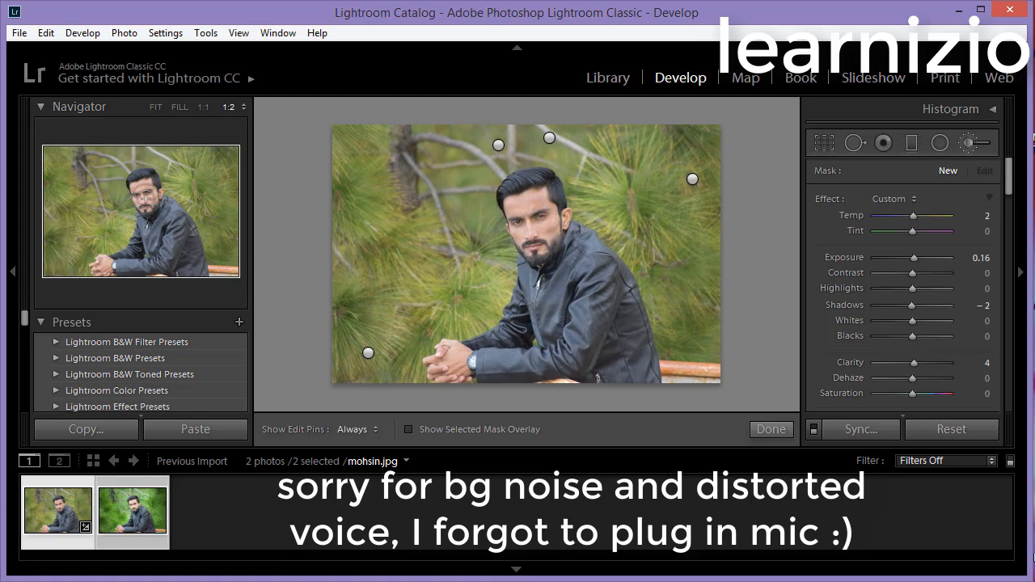
pyautogui.click(146, 199)
pyautogui.click(145, 198)
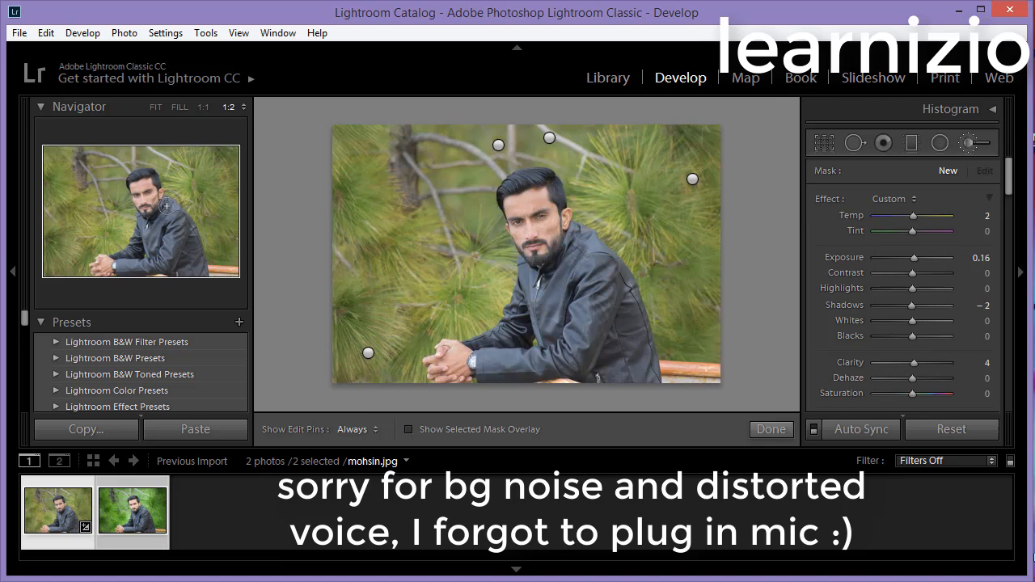
pyautogui.click(165, 205)
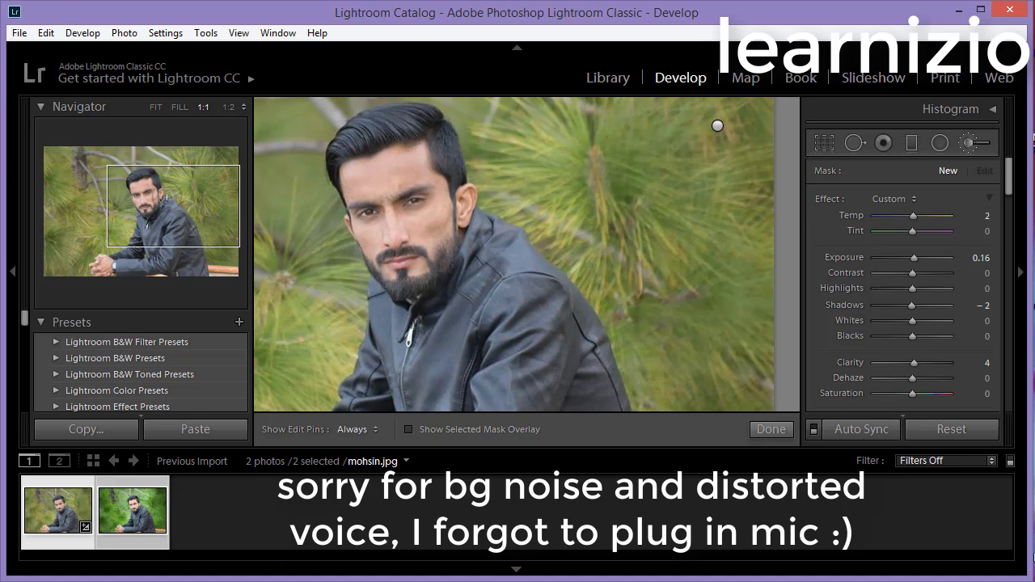
pyautogui.moveTo(166, 198); pyautogui.dragTo(150, 194)
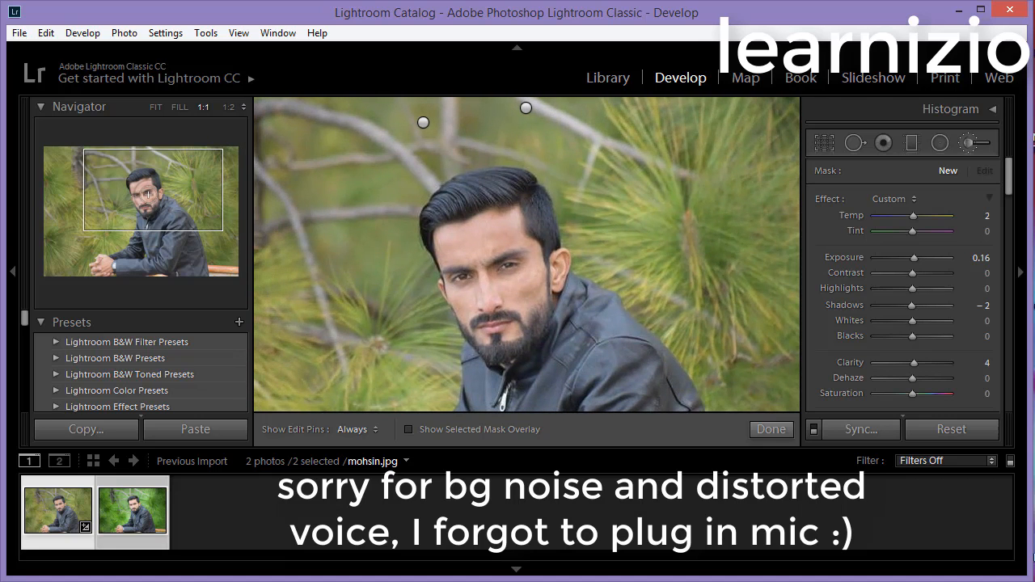
pyautogui.click(229, 105)
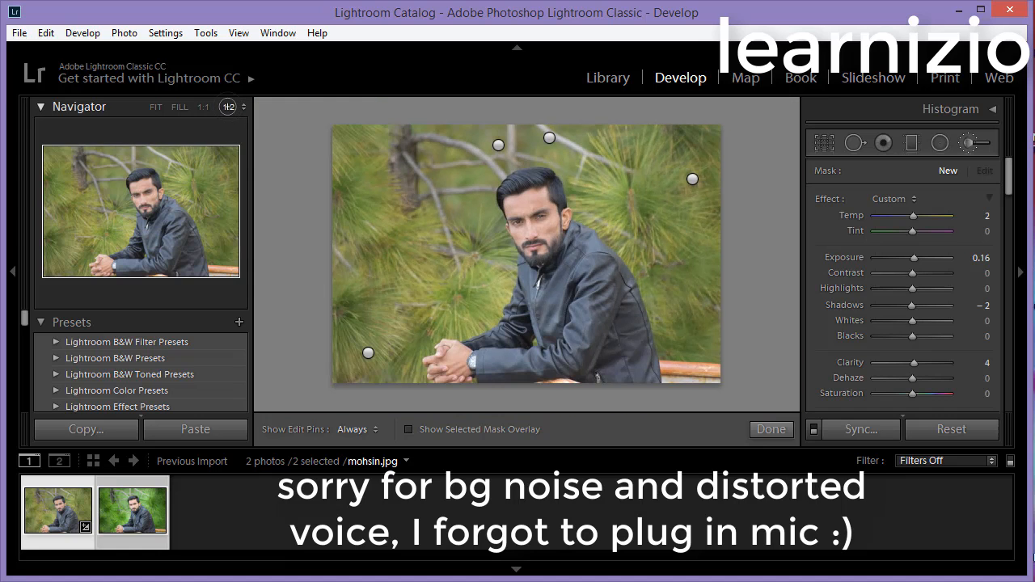
pyautogui.click(205, 107)
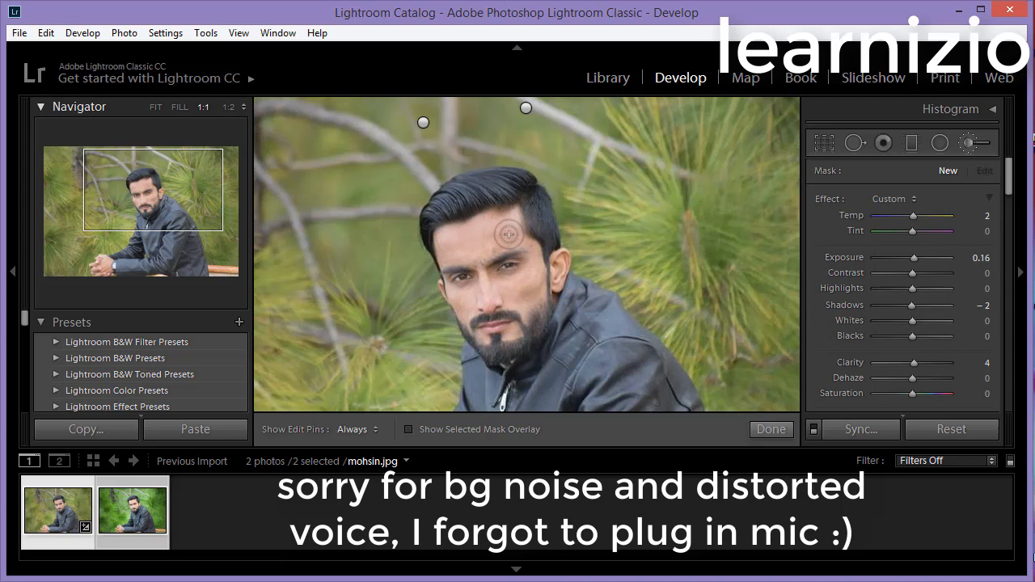
pyautogui.moveTo(508, 234)
pyautogui.mouseDown()
pyautogui.moveTo(461, 246)
pyautogui.moveTo(488, 232)
pyautogui.moveTo(455, 254)
pyautogui.moveTo(478, 242)
pyautogui.moveTo(444, 244)
pyautogui.moveTo(472, 245)
pyautogui.moveTo(484, 276)
pyautogui.moveTo(486, 306)
pyautogui.moveTo(455, 294)
pyautogui.moveTo(464, 320)
pyautogui.mouseUp()
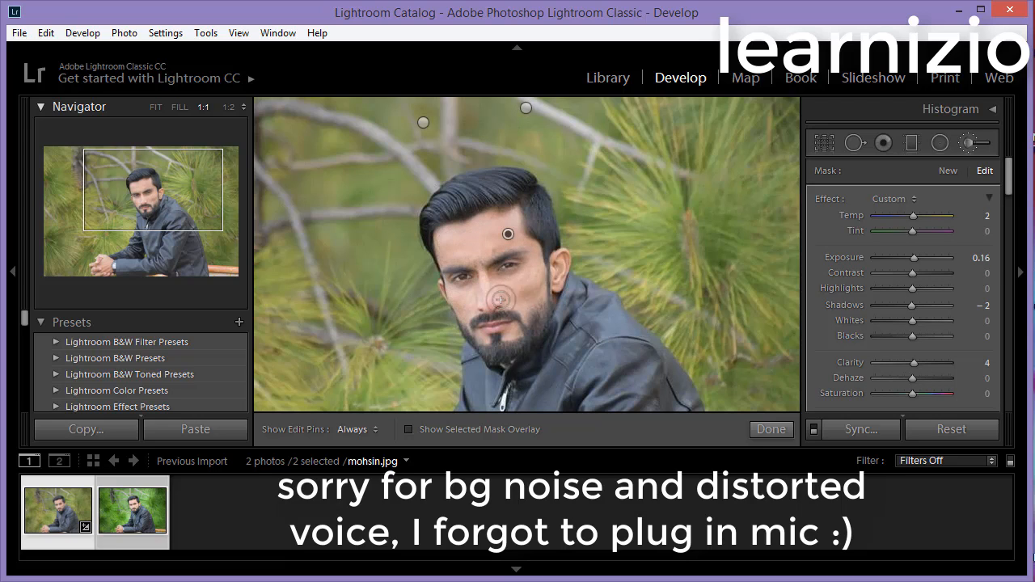
pyautogui.moveTo(532, 277)
pyautogui.mouseDown()
pyautogui.moveTo(519, 297)
pyautogui.moveTo(509, 298)
pyautogui.moveTo(536, 263)
pyautogui.moveTo(509, 297)
pyautogui.moveTo(481, 290)
pyautogui.moveTo(484, 302)
pyautogui.moveTo(473, 307)
pyautogui.moveTo(496, 302)
pyautogui.moveTo(520, 330)
pyautogui.moveTo(503, 331)
pyautogui.moveTo(521, 336)
pyautogui.moveTo(504, 335)
pyautogui.moveTo(516, 351)
pyautogui.moveTo(481, 337)
pyautogui.moveTo(510, 330)
pyautogui.moveTo(520, 300)
pyautogui.moveTo(498, 328)
pyautogui.mouseUp()
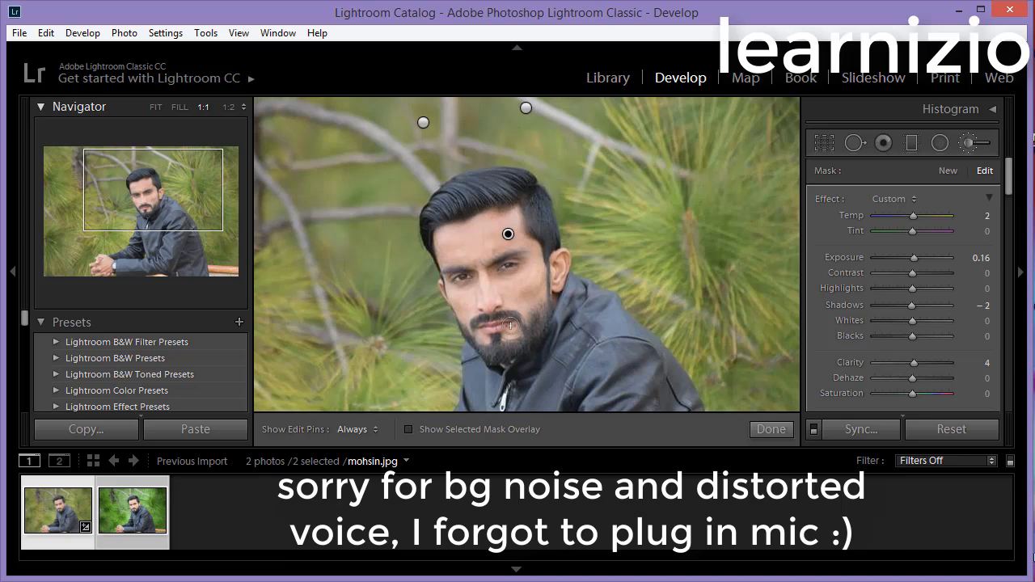
# Extend the 0.16 Exposure mask over the man's lower cheeks, ear and clasped hands
pyautogui.moveTo(527, 294)
pyautogui.mouseDown()
pyautogui.moveTo(531, 240)
pyautogui.moveTo(536, 264)
pyautogui.moveTo(493, 234)
pyautogui.moveTo(489, 212)
pyautogui.moveTo(518, 215)
pyautogui.moveTo(455, 251)
pyautogui.moveTo(469, 259)
pyautogui.moveTo(445, 254)
pyautogui.moveTo(456, 300)
pyautogui.mouseUp()
pyautogui.moveTo(547, 278)
pyautogui.mouseDown()
pyautogui.moveTo(567, 279)
pyautogui.moveTo(556, 270)
pyautogui.moveTo(554, 280)
pyautogui.moveTo(564, 264)
pyautogui.mouseUp()
pyautogui.moveTo(560, 279); pyautogui.dragTo(557, 292)
pyautogui.moveTo(557, 293)
pyautogui.mouseDown()
pyautogui.moveTo(555, 304)
pyautogui.moveTo(527, 308)
pyautogui.mouseUp()
pyautogui.moveTo(186, 209); pyautogui.dragTo(117, 243)
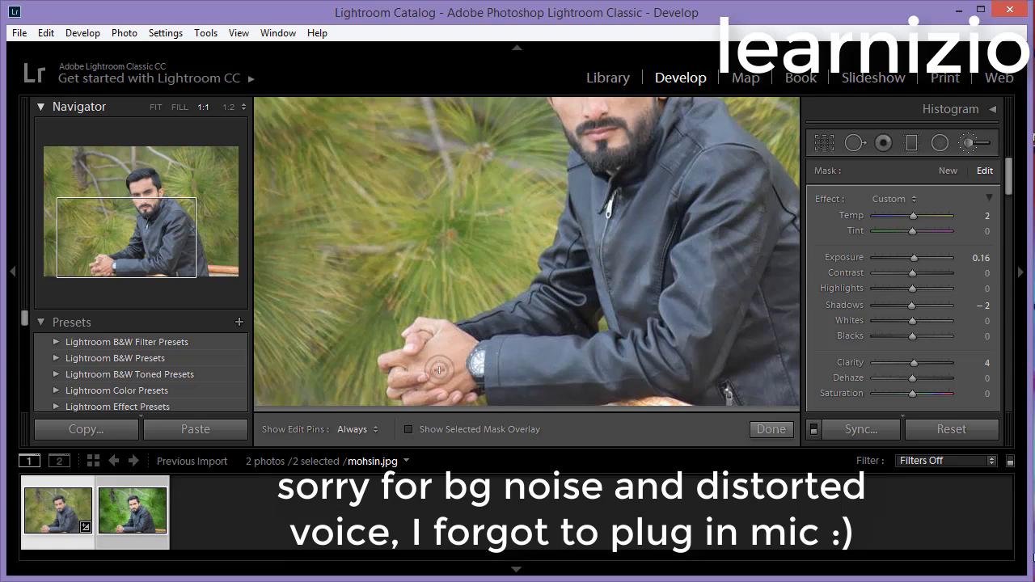
pyautogui.press('h')
# Start another brush mask with Exposure 0.24 and Clarity 2 and paint it over the man's forehead, nose and cheeks
pyautogui.moveTo(166, 203); pyautogui.dragTo(160, 197)
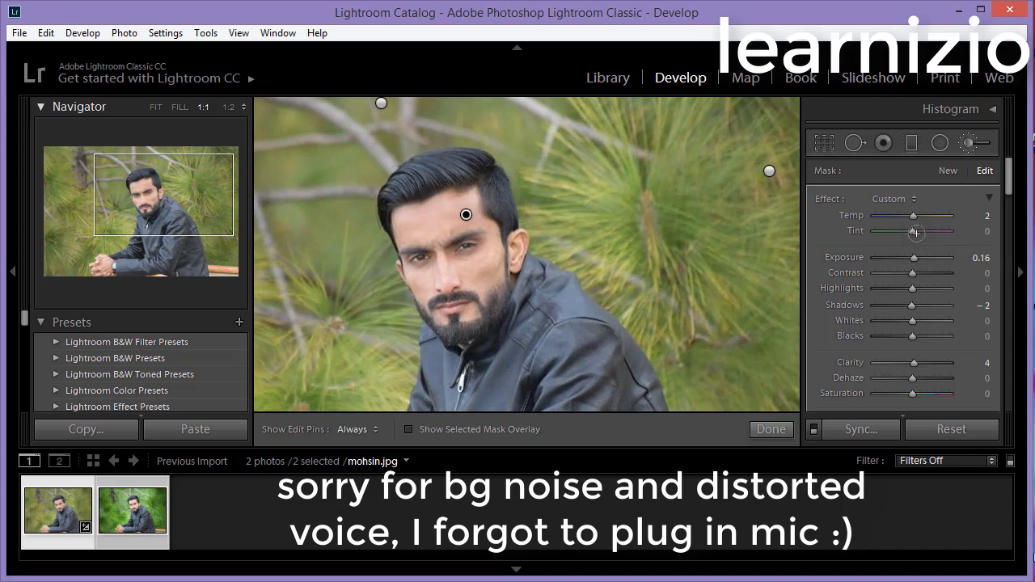
pyautogui.click(948, 170)
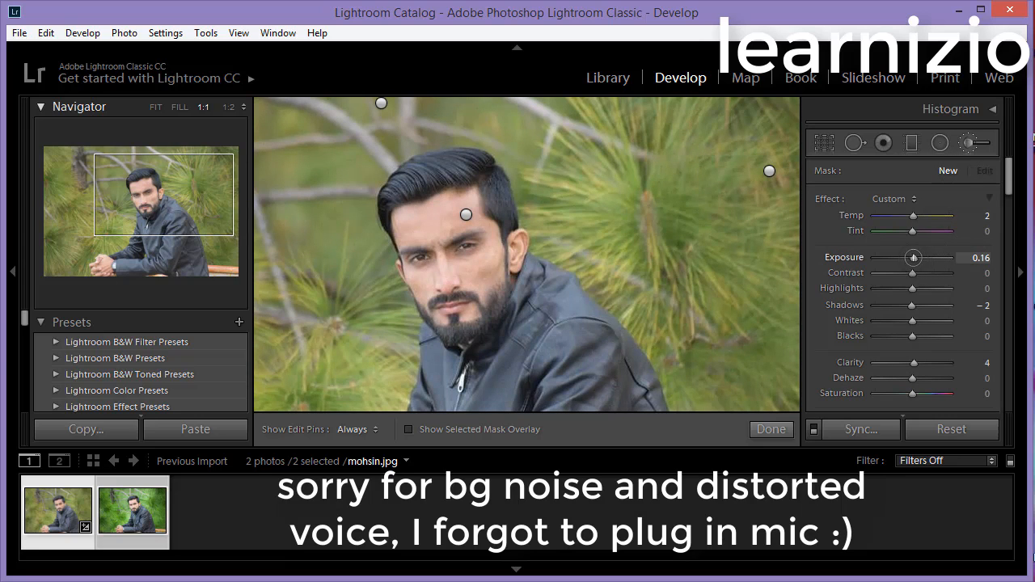
pyautogui.click(979, 258)
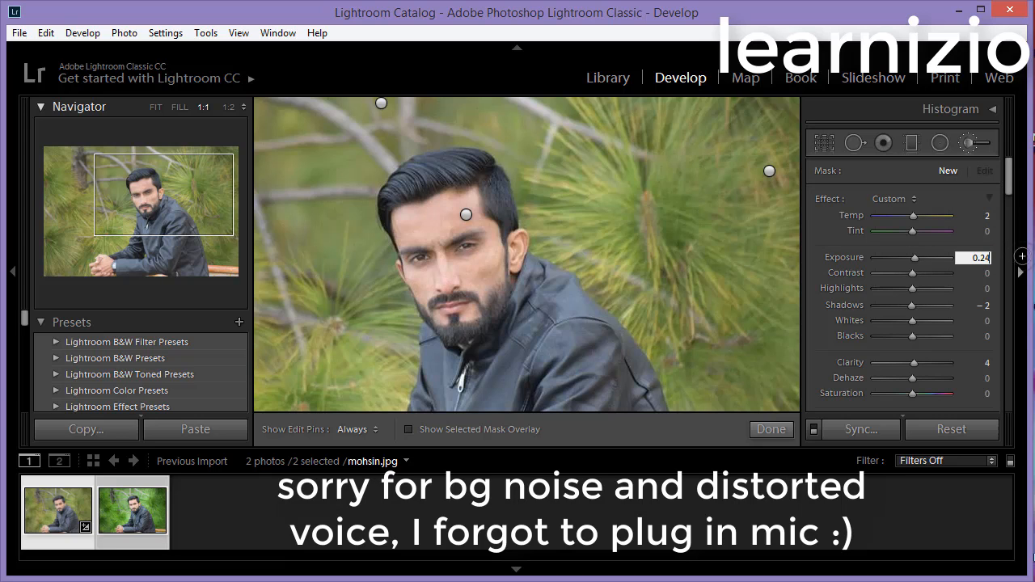
pyautogui.click(981, 362)
pyautogui.write('2')
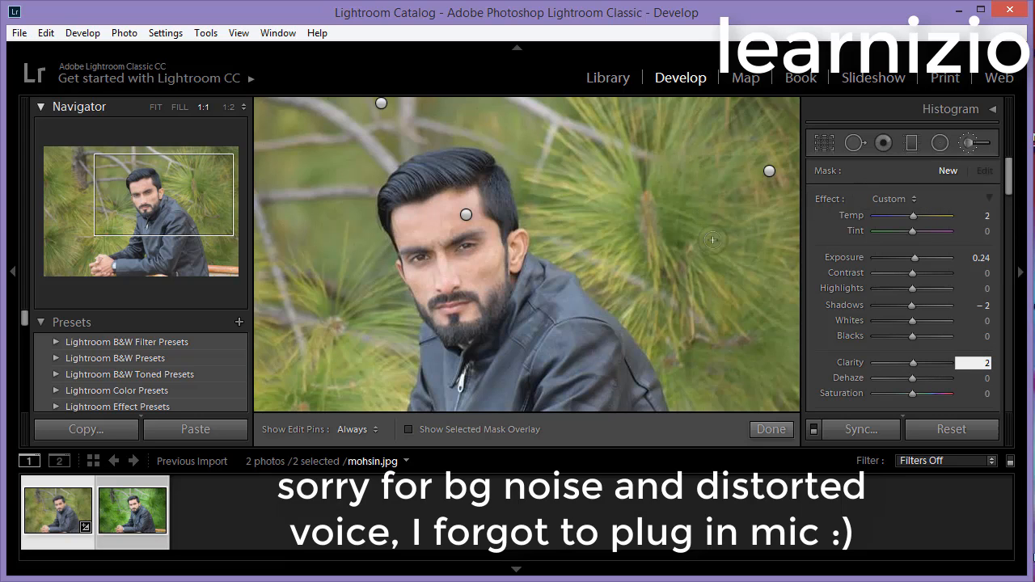
pyautogui.press('Return')
pyautogui.moveTo(431, 225)
pyautogui.mouseDown()
pyautogui.moveTo(423, 288)
pyautogui.moveTo(492, 262)
pyautogui.moveTo(478, 285)
pyautogui.moveTo(483, 302)
pyautogui.moveTo(450, 316)
pyautogui.mouseUp()
pyautogui.moveTo(477, 262); pyautogui.dragTo(490, 263)
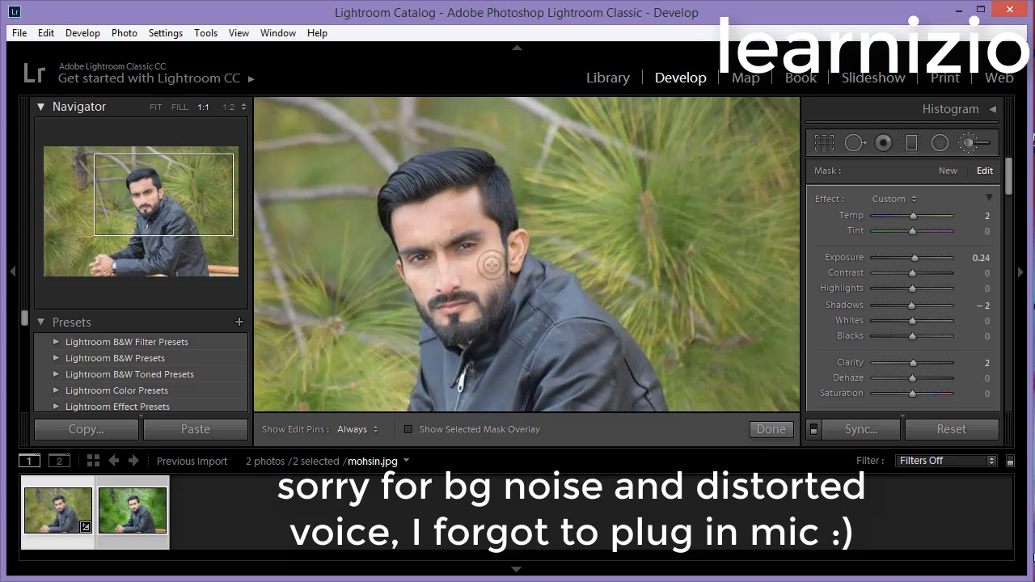
pyautogui.moveTo(410, 225); pyautogui.dragTo(476, 209)
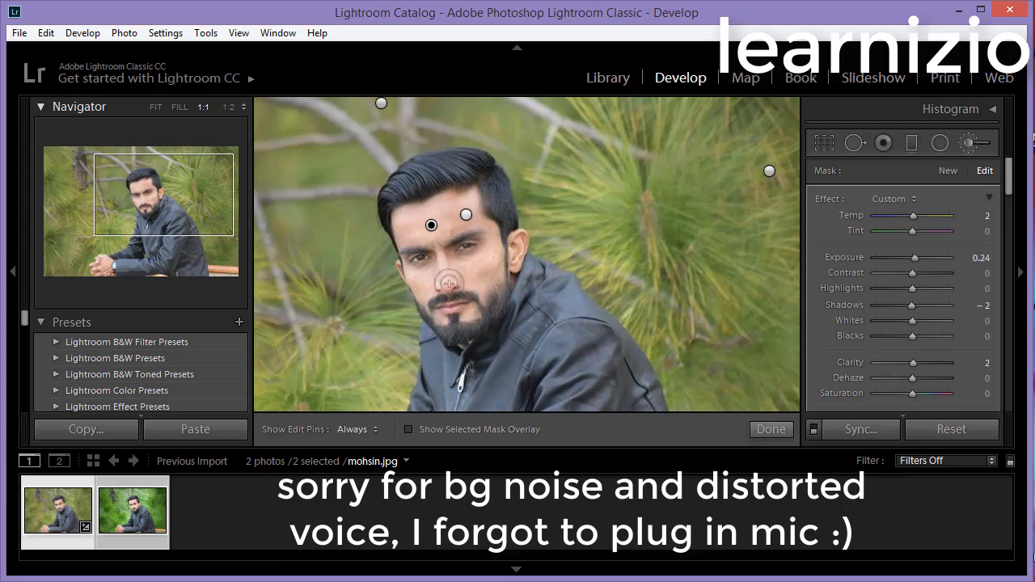
# Paint the 0.24 Exposure mask over the man's clasped hands and fingers, and finish the brush editing
pyautogui.moveTo(175, 202); pyautogui.dragTo(131, 248)
pyautogui.moveTo(393, 313)
pyautogui.mouseDown()
pyautogui.moveTo(414, 339)
pyautogui.moveTo(435, 305)
pyautogui.moveTo(442, 343)
pyautogui.moveTo(423, 344)
pyautogui.mouseUp()
pyautogui.moveTo(403, 292); pyautogui.dragTo(414, 294)
pyautogui.moveTo(378, 349); pyautogui.dragTo(406, 351)
pyautogui.moveTo(414, 353); pyautogui.dragTo(448, 359)
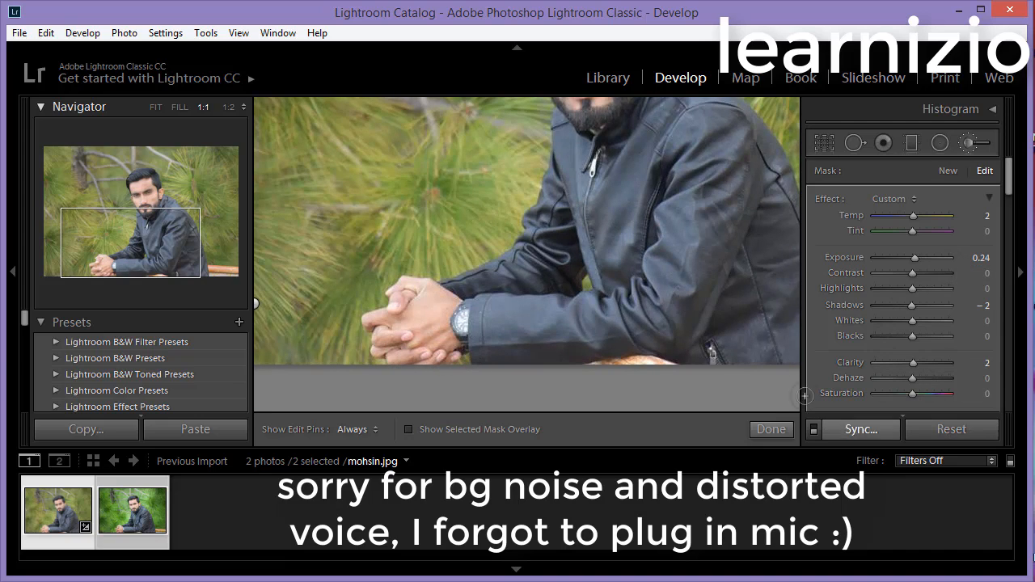
pyautogui.click(771, 430)
# Darken the photo's edges with a lens vignetting Amount of -60 and a Midpoint of 6
pyautogui.moveTo(155, 237); pyautogui.dragTo(162, 207)
pyautogui.click(156, 107)
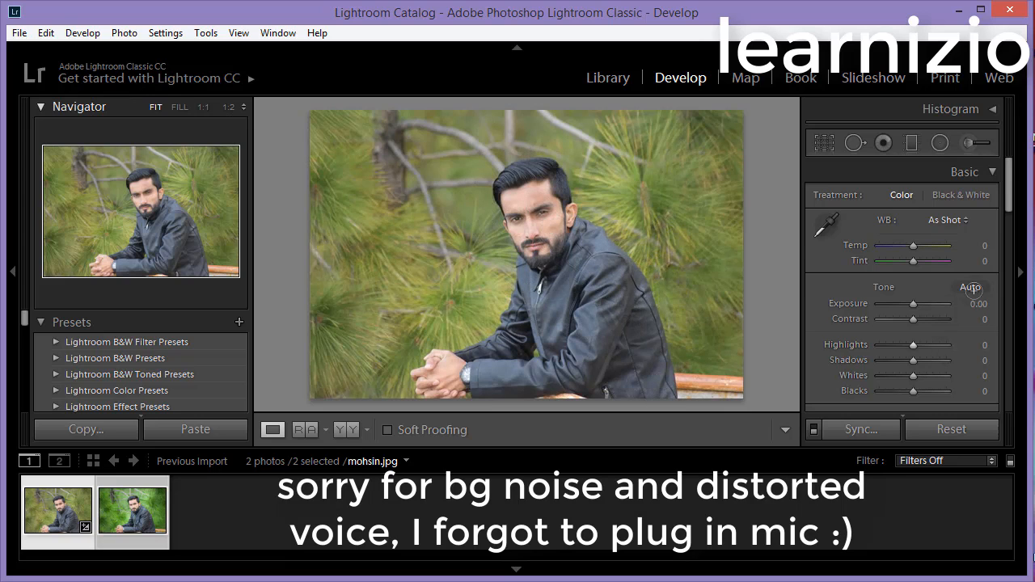
pyautogui.scroll(-5, 973, 290)
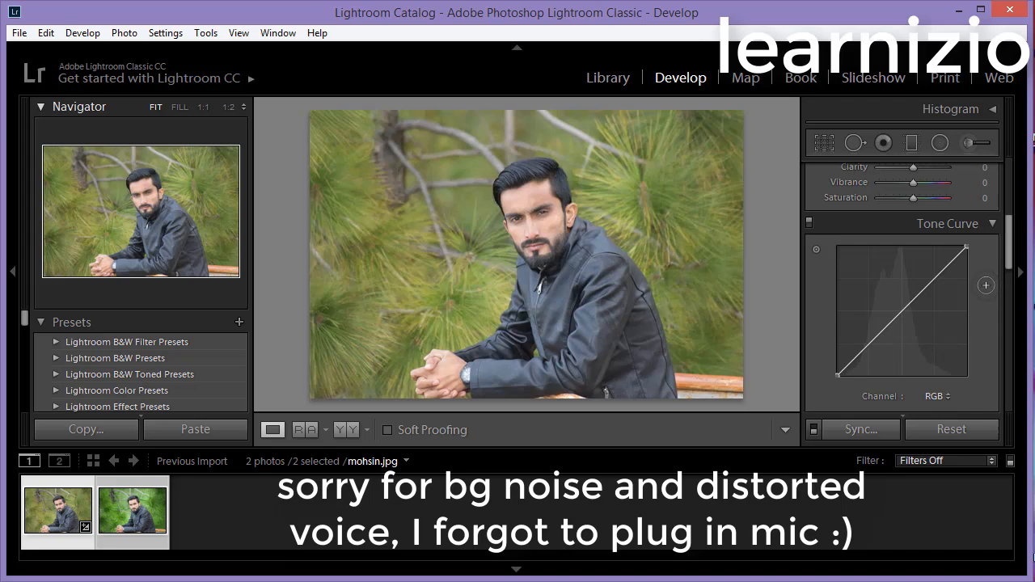
pyautogui.scroll(-10, 901, 292)
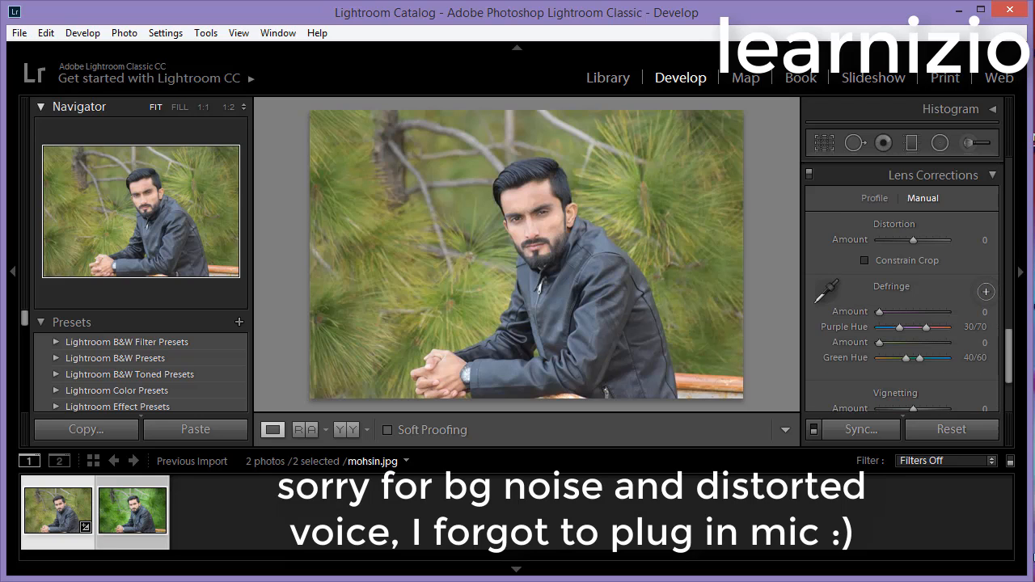
pyautogui.scroll(-3, 986, 291)
pyautogui.scroll(3, 986, 294)
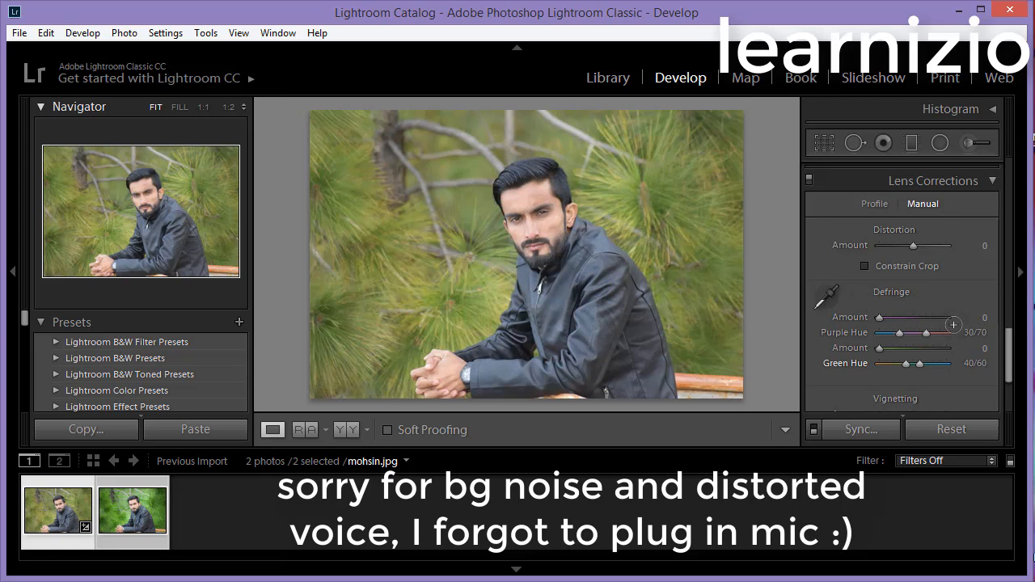
pyautogui.scroll(-2, 933, 385)
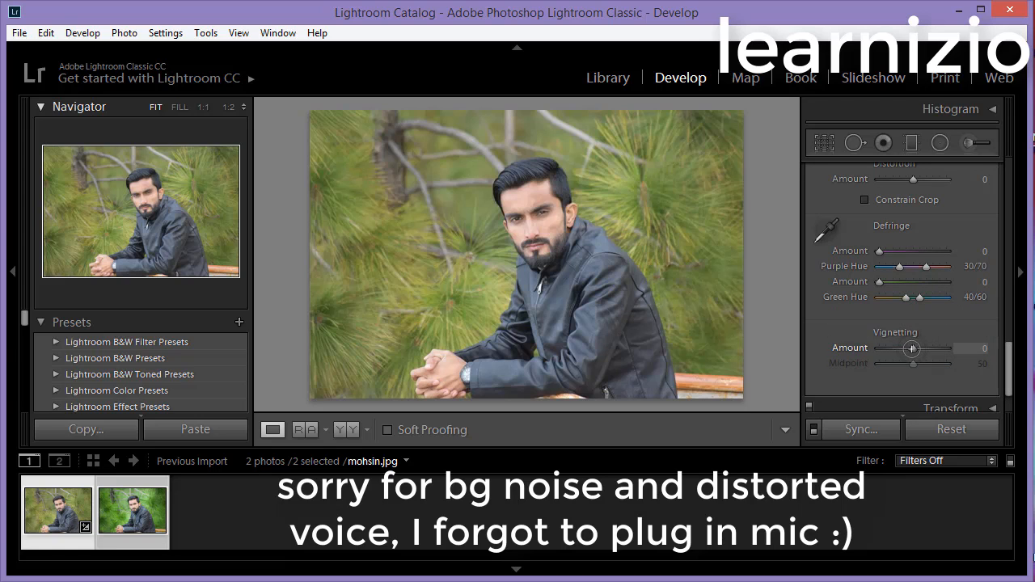
pyautogui.moveTo(912, 348); pyautogui.dragTo(844, 348)
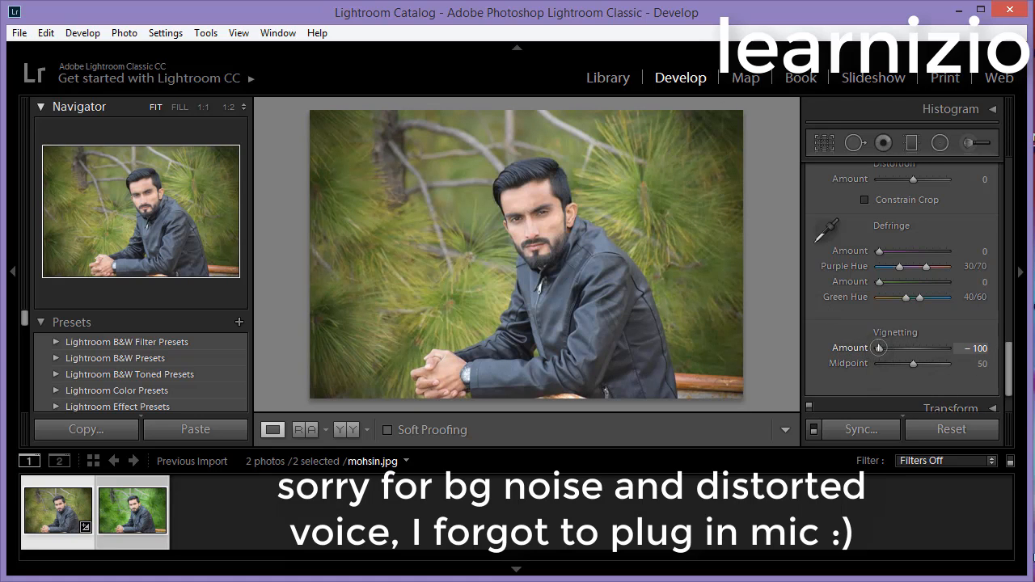
pyautogui.moveTo(885, 348)
pyautogui.mouseDown()
pyautogui.moveTo(900, 364)
pyautogui.moveTo(884, 364)
pyautogui.mouseUp()
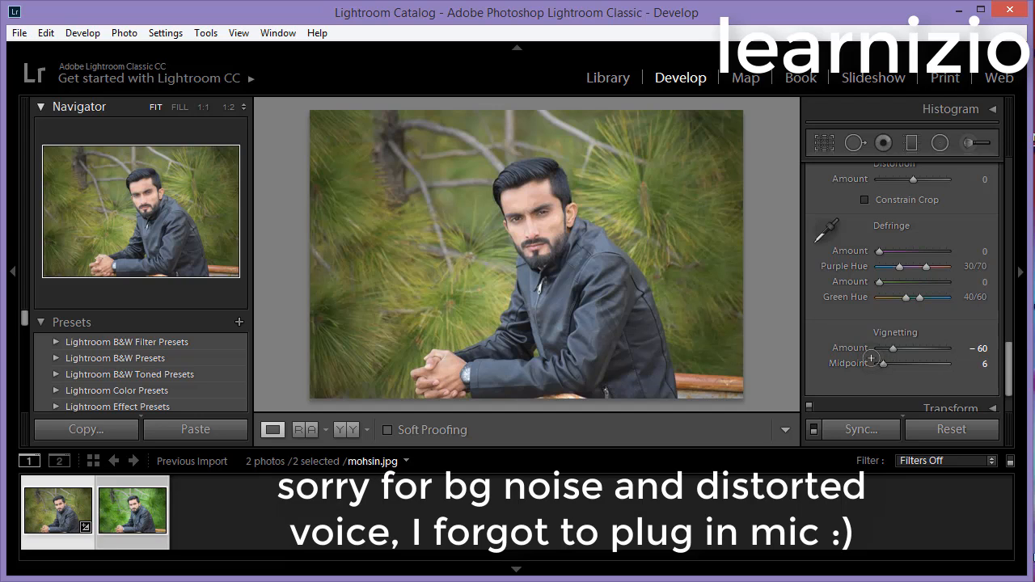
# Raise the black point of the RGB point curve to about 5.9 / 7.5 % and pull the curve's middle slightly down
pyautogui.scroll(15, 938, 344)
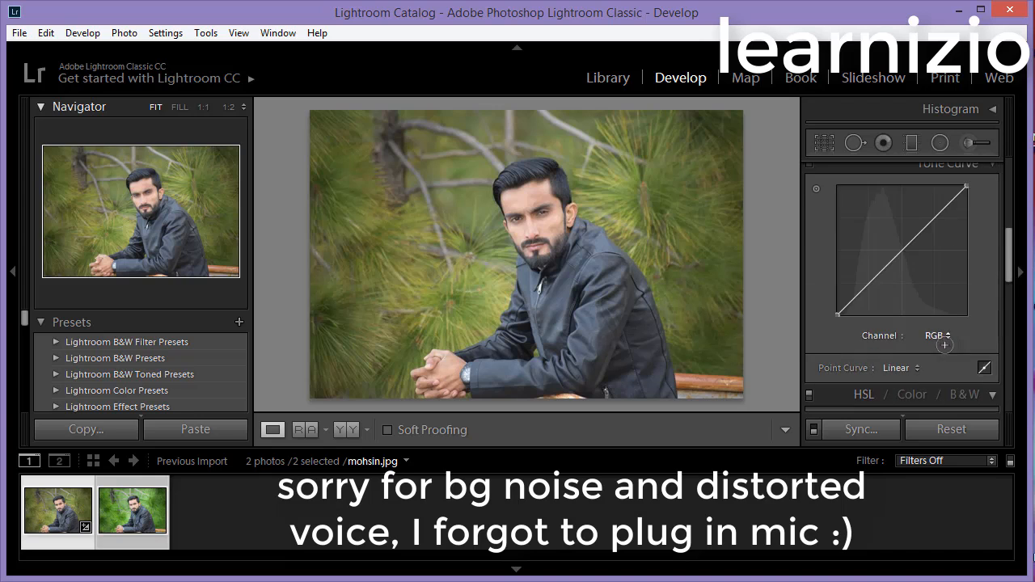
pyautogui.scroll(-5, 942, 348)
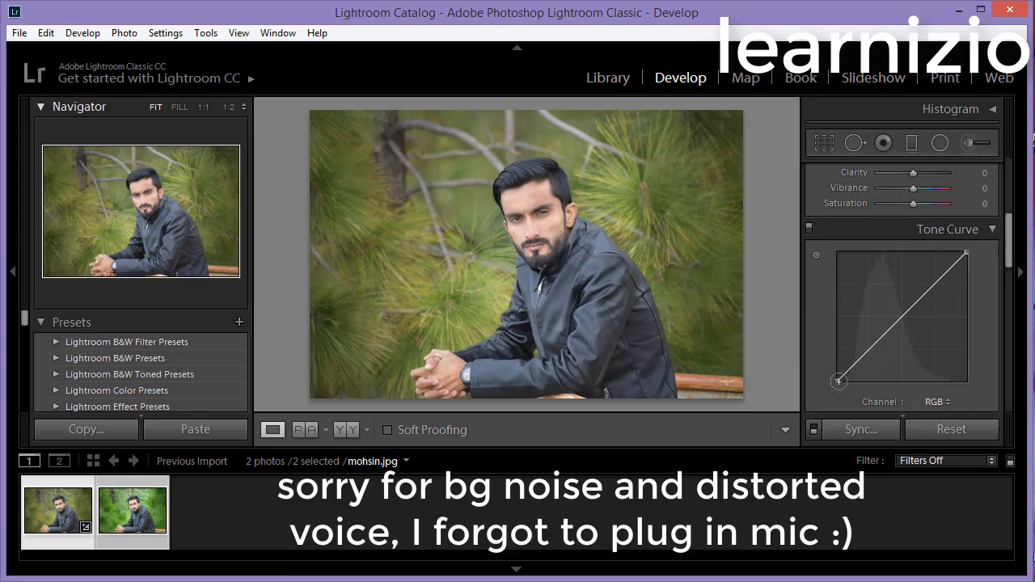
pyautogui.scroll(-3, 940, 346)
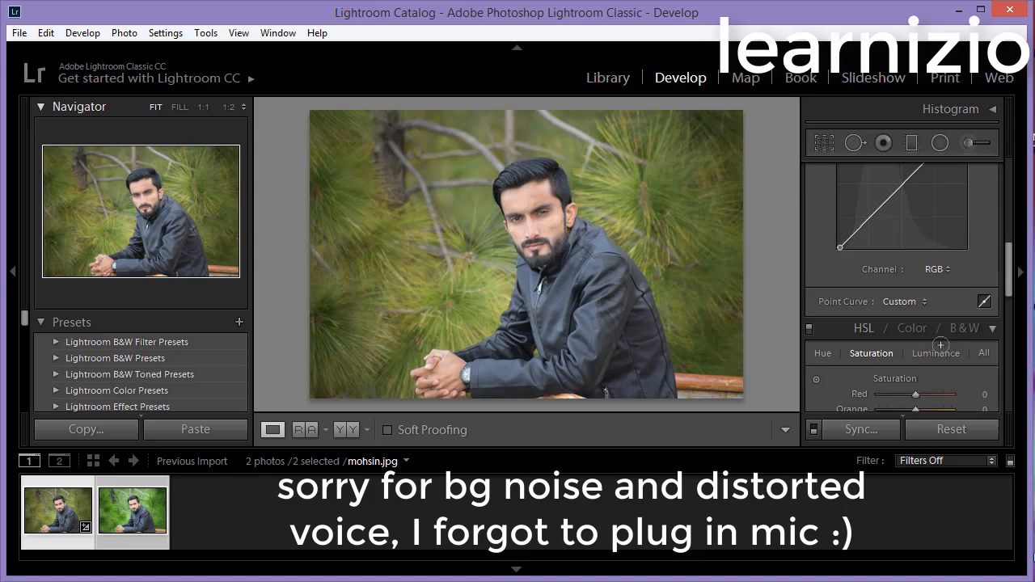
pyautogui.click(984, 302)
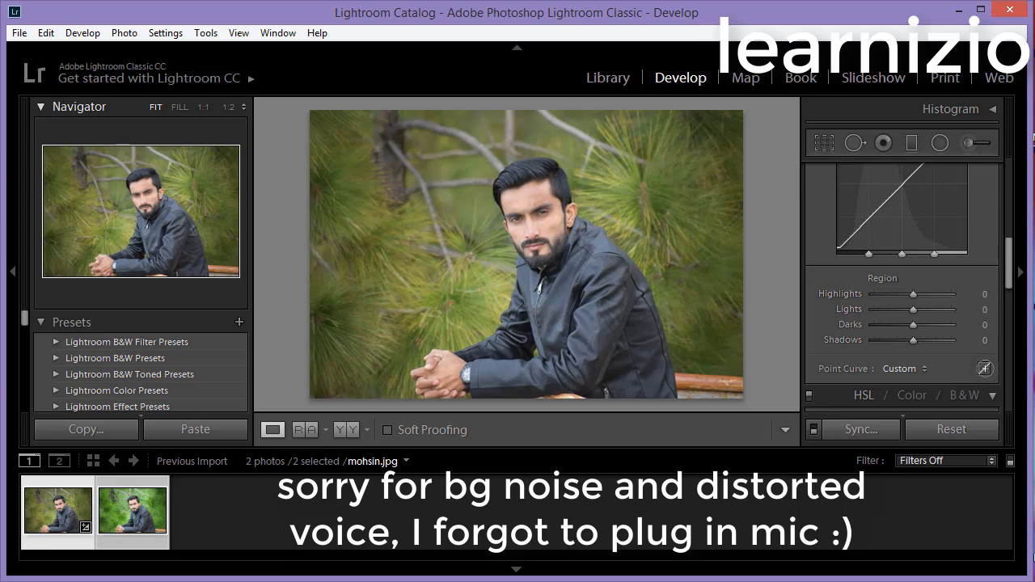
pyautogui.click(983, 390)
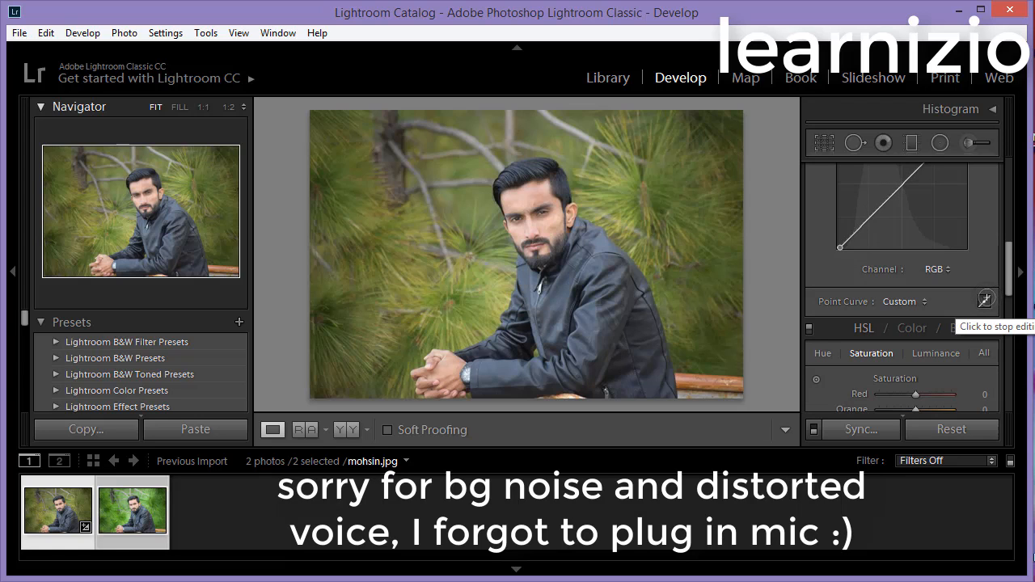
pyautogui.scroll(2, 865, 250)
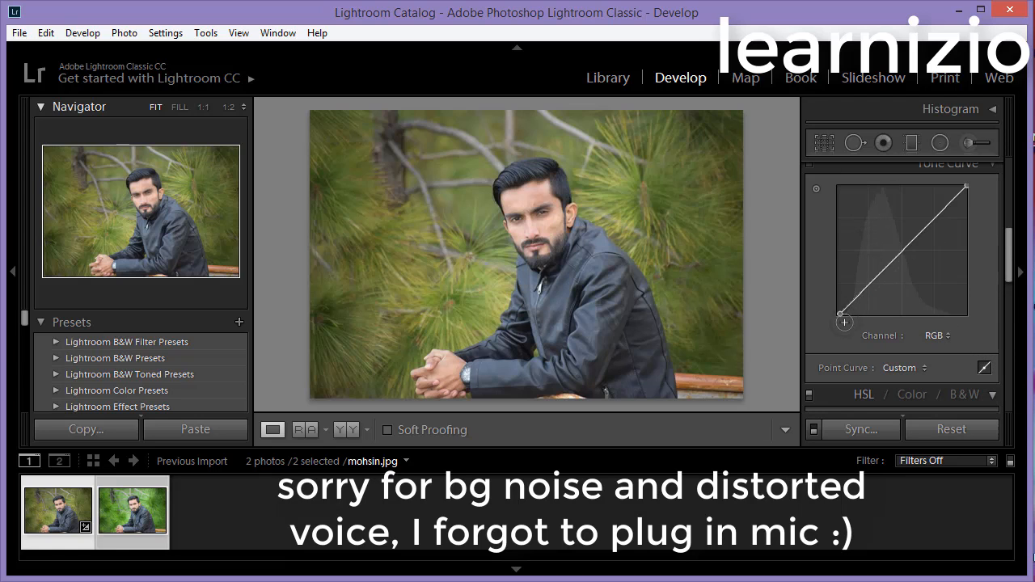
pyautogui.moveTo(840, 314); pyautogui.dragTo(843, 306)
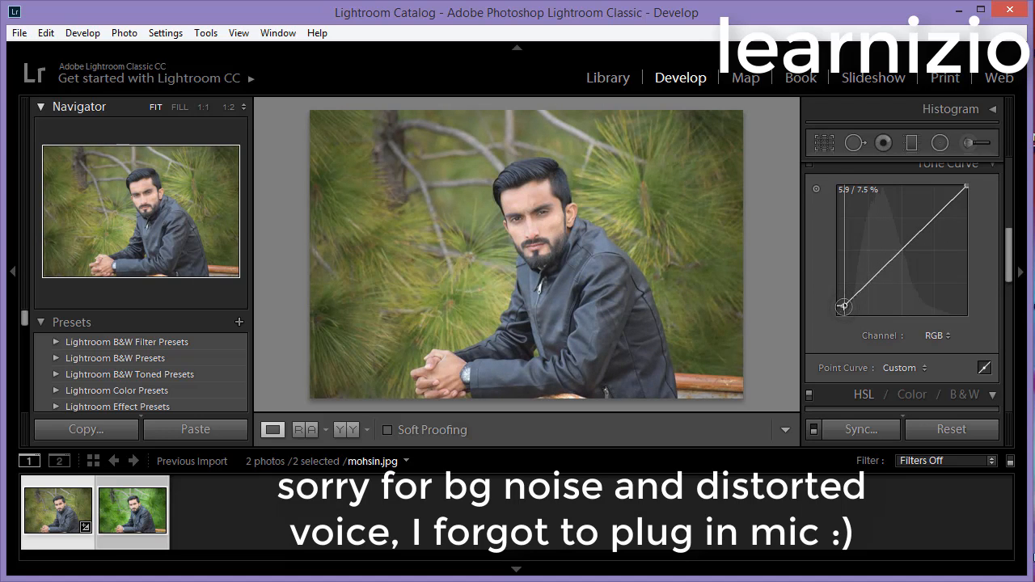
pyautogui.moveTo(893, 258); pyautogui.dragTo(895, 262)
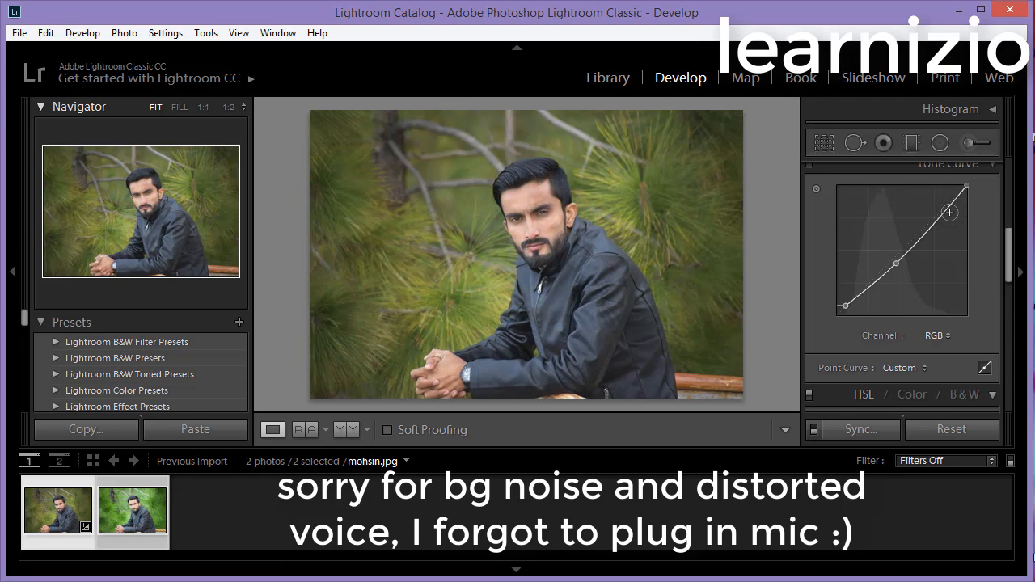
# Add a point in the upper quarter of the RGB point curve and lift it slightly to brighten the highlights
pyautogui.moveTo(945, 209); pyautogui.dragTo(936, 213)
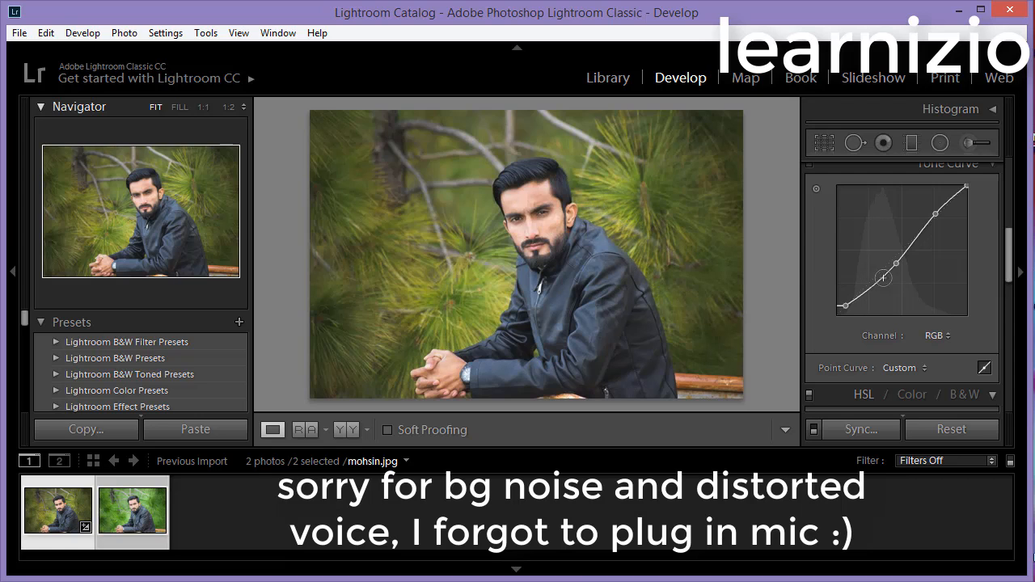
pyautogui.scroll(3, 926, 314)
pyautogui.scroll(4, 926, 318)
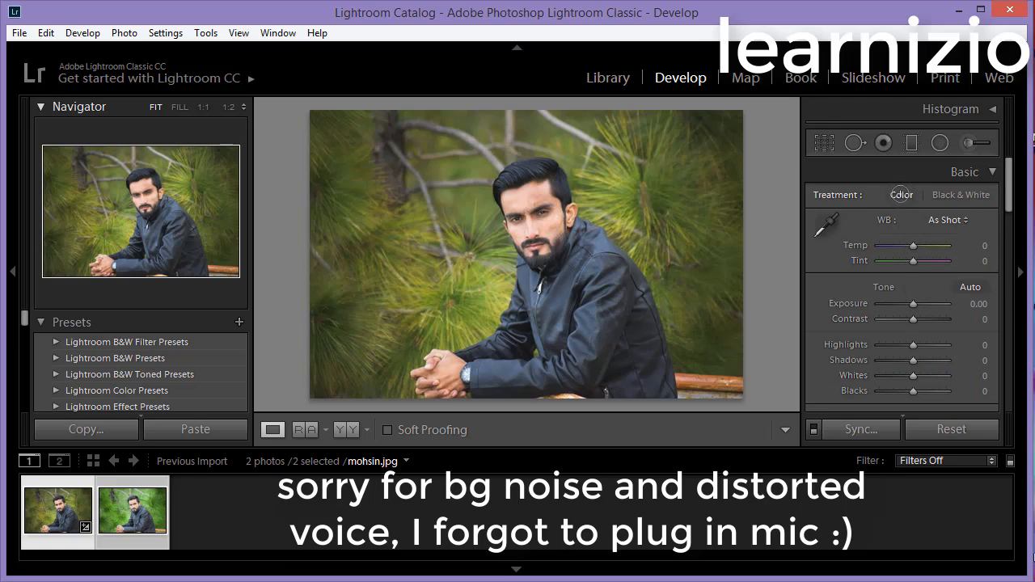
# Shift the Yellow hue in the HSL adjustments to +62 so the foliage turns greener
pyautogui.scroll(-10, 930, 307)
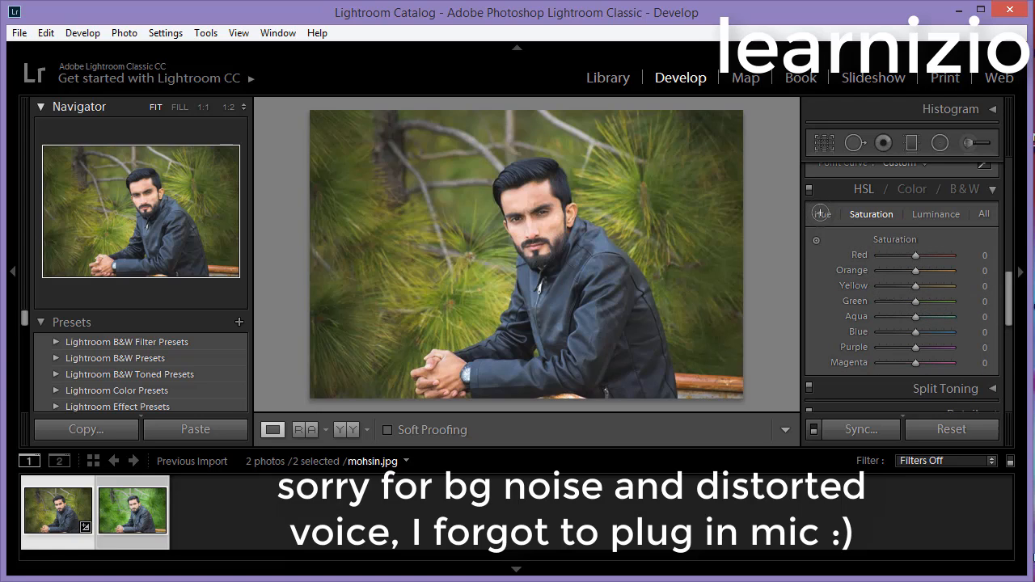
pyautogui.click(822, 213)
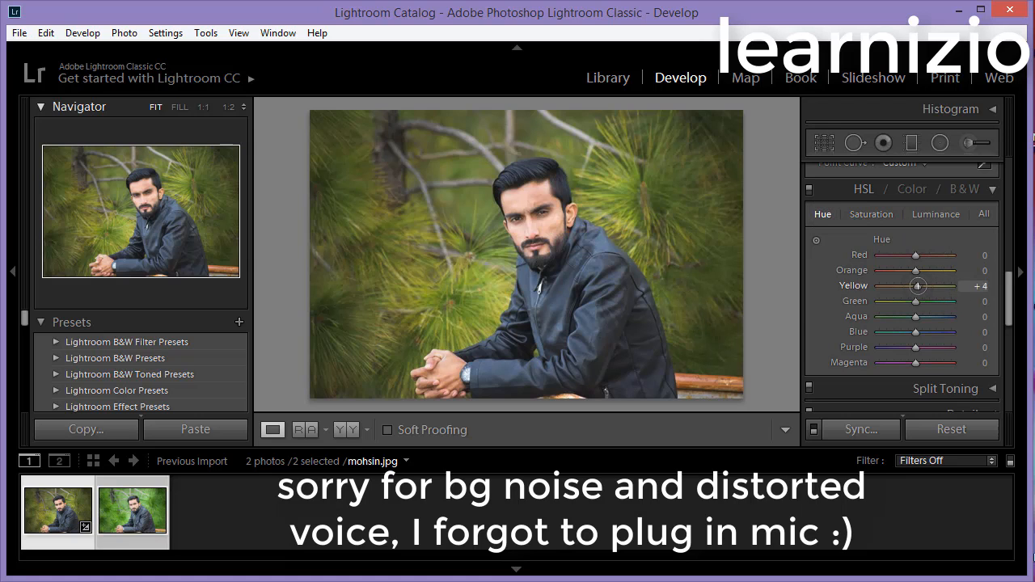
pyautogui.moveTo(917, 285); pyautogui.dragTo(824, 298)
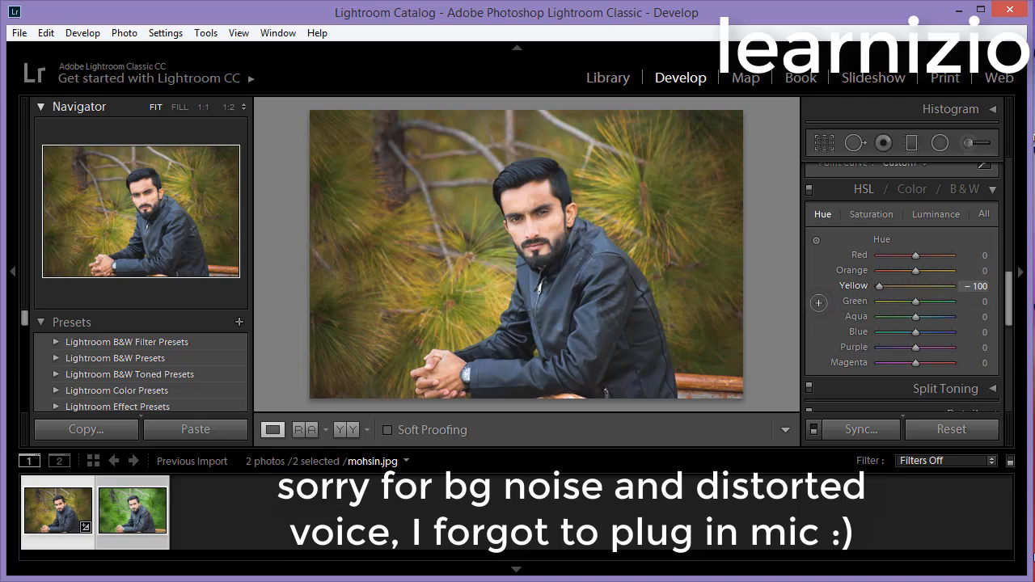
pyautogui.moveTo(875, 301); pyautogui.dragTo(937, 301)
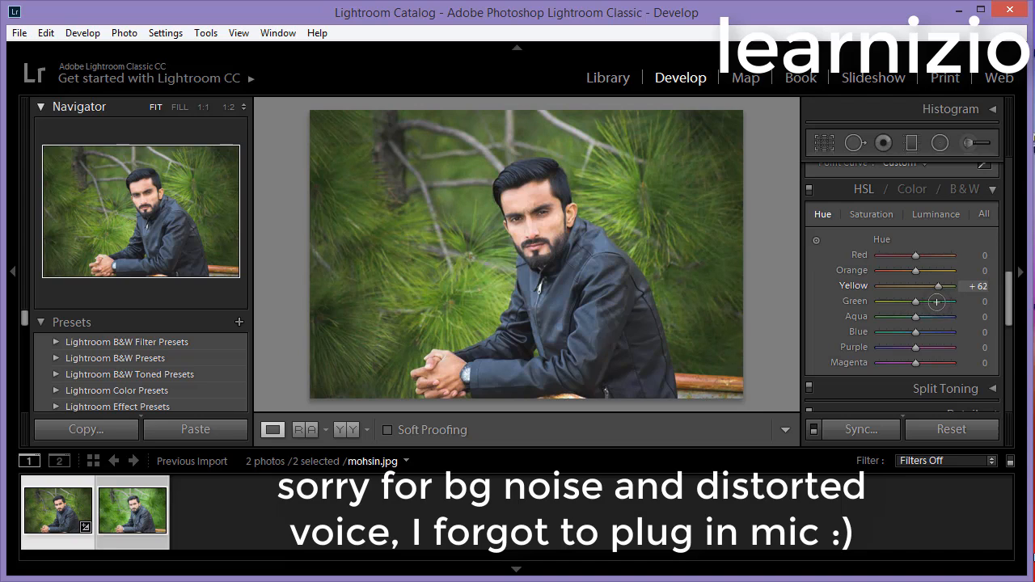
# Set the HSL Yellow saturation to +22 and the Yellow luminance to +69
pyautogui.click(872, 213)
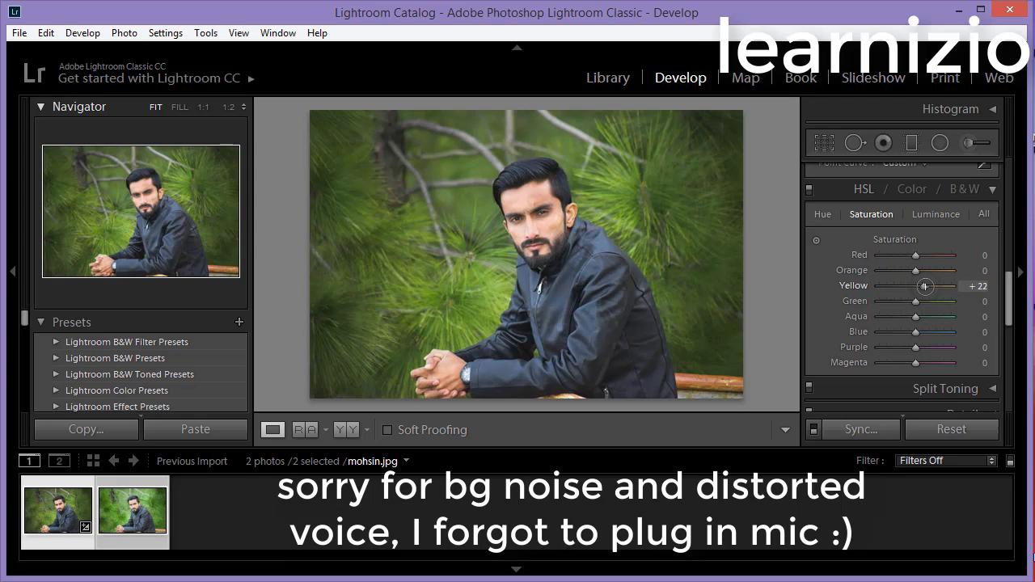
pyautogui.click(935, 214)
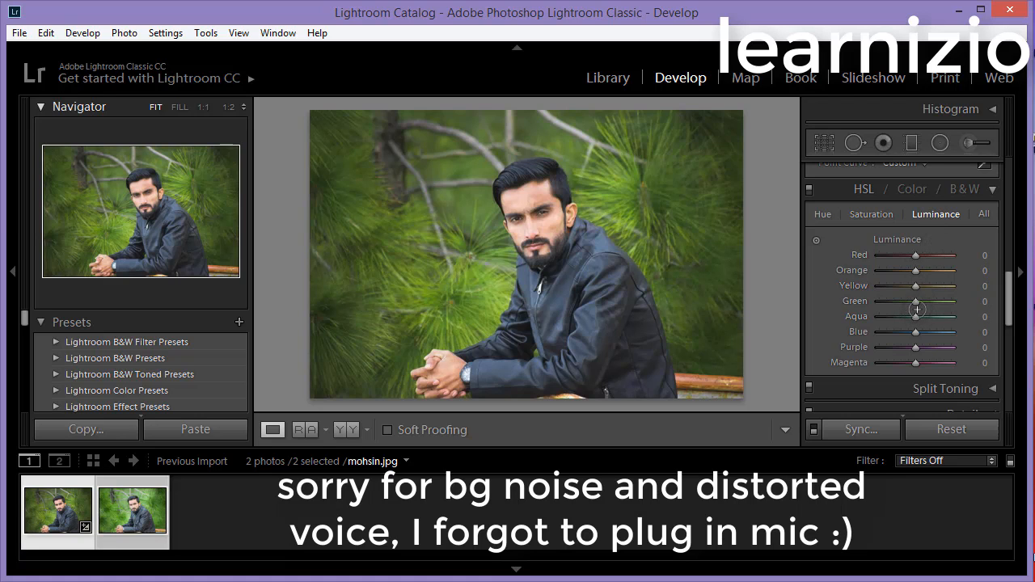
pyautogui.moveTo(928, 287); pyautogui.dragTo(944, 289)
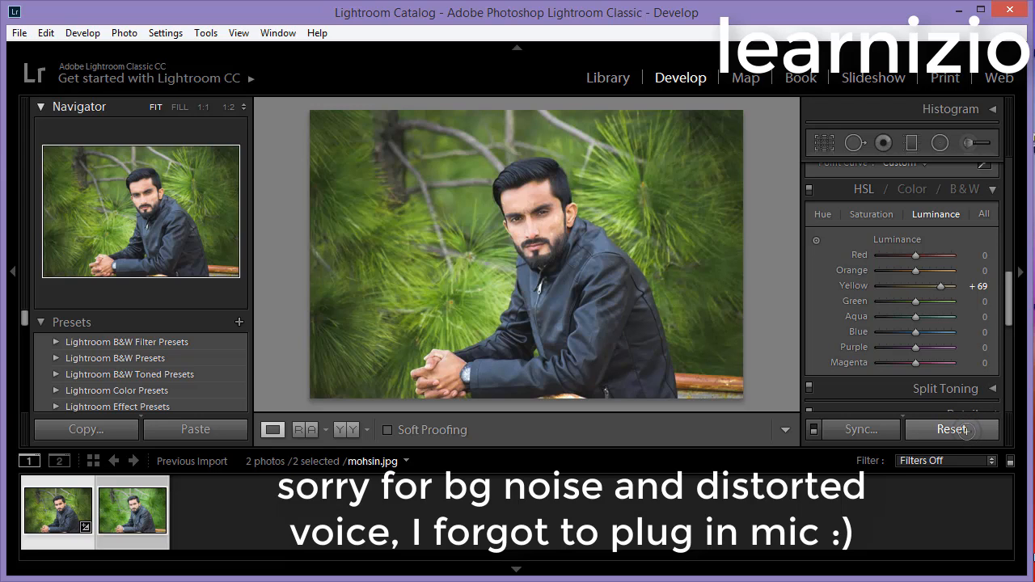
# Compare the edit with the original photo by resetting all develop settings and undoing the reset, twice
pyautogui.click(953, 429)
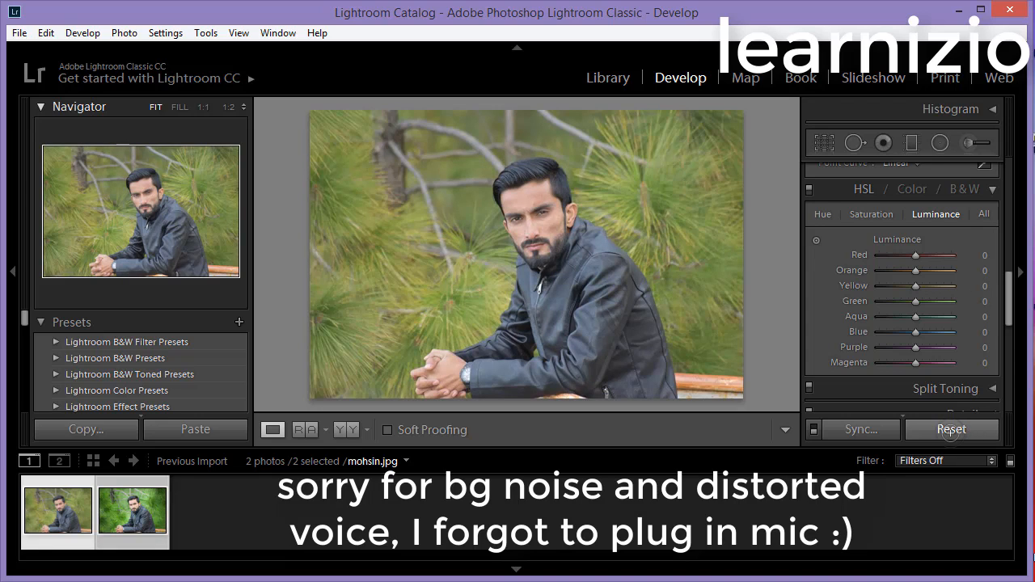
pyautogui.hotkey('ctrl', 'z')
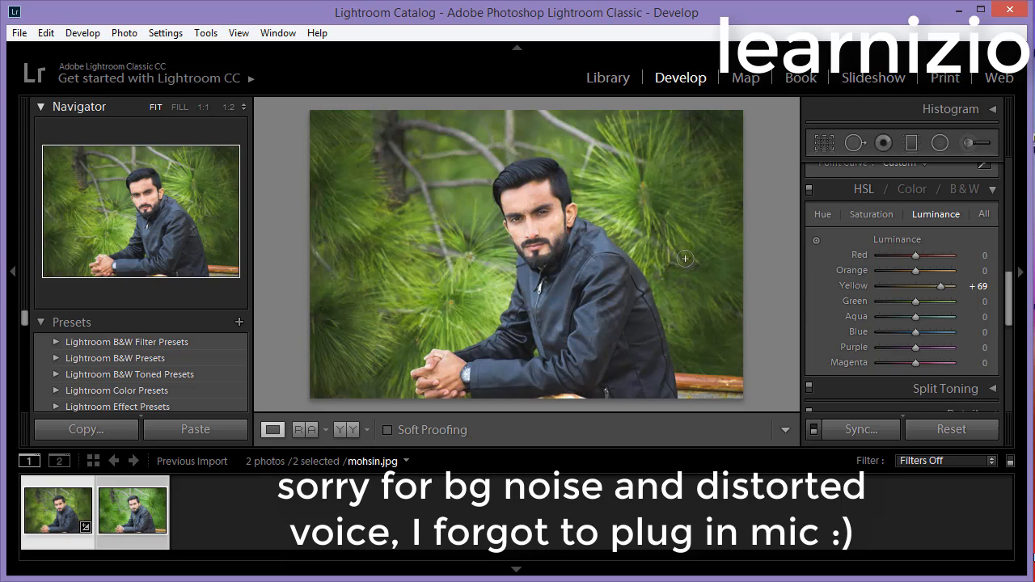
pyautogui.click(954, 429)
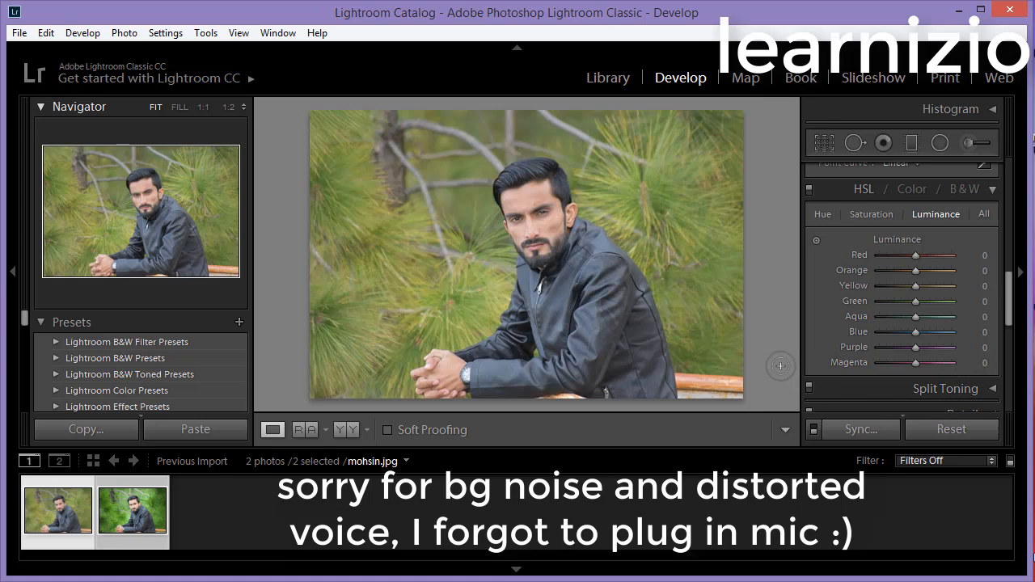
pyautogui.press('ctrl')
pyautogui.hotkey('ctrl', 'z')
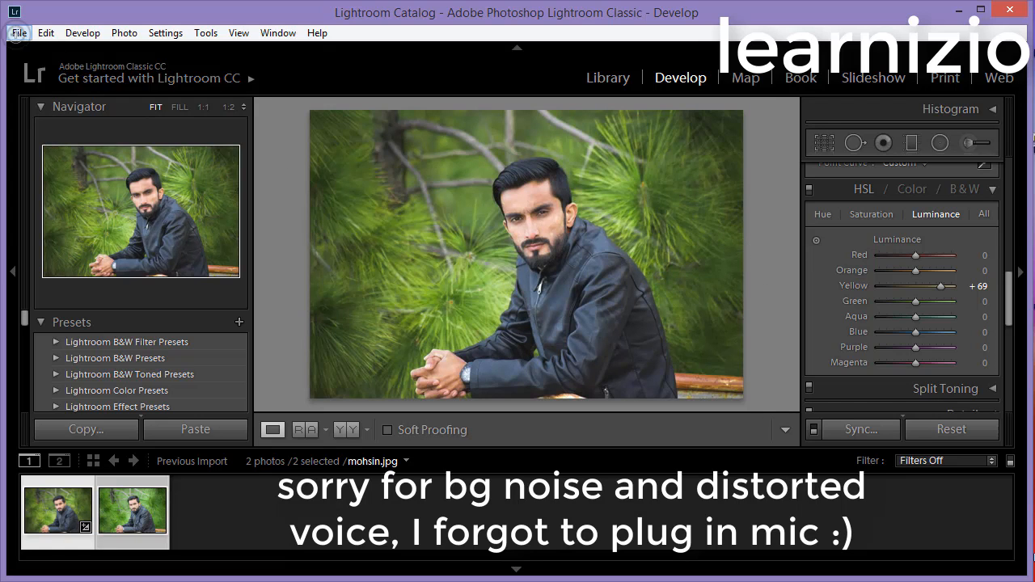
# Review the export settings for the two selected photos and close them without exporting
pyautogui.click(17, 32)
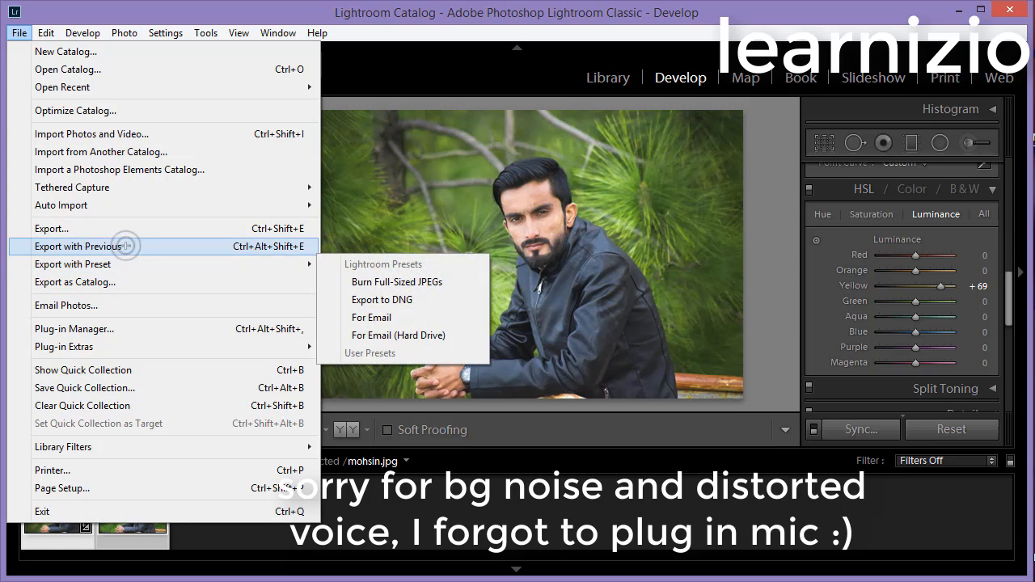
pyautogui.click(115, 228)
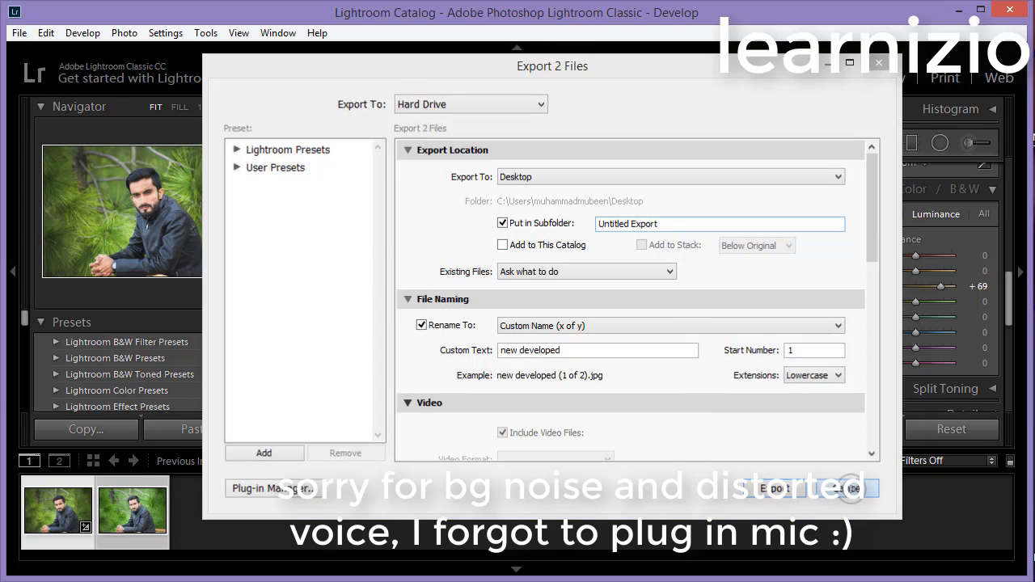
pyautogui.click(849, 490)
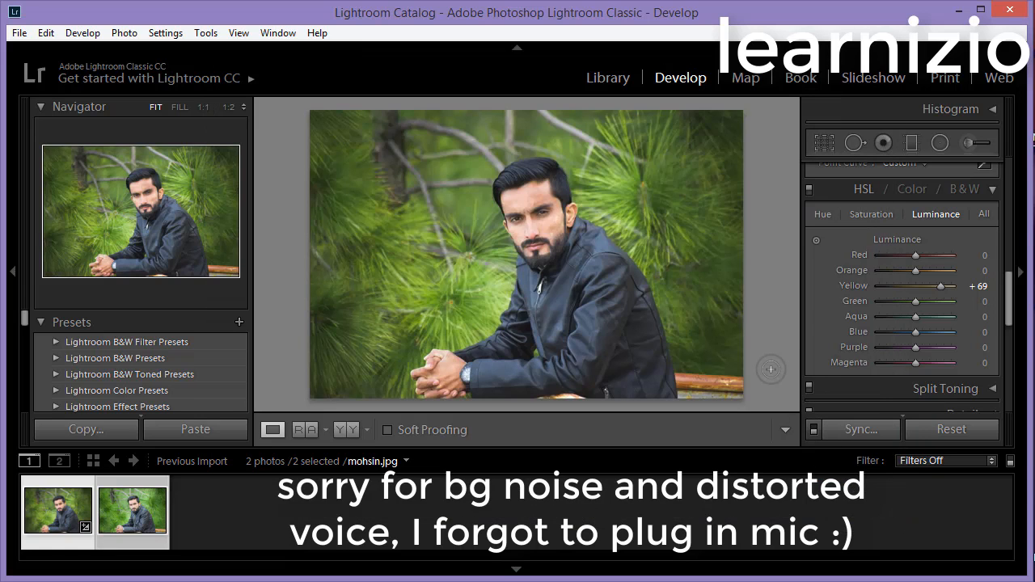